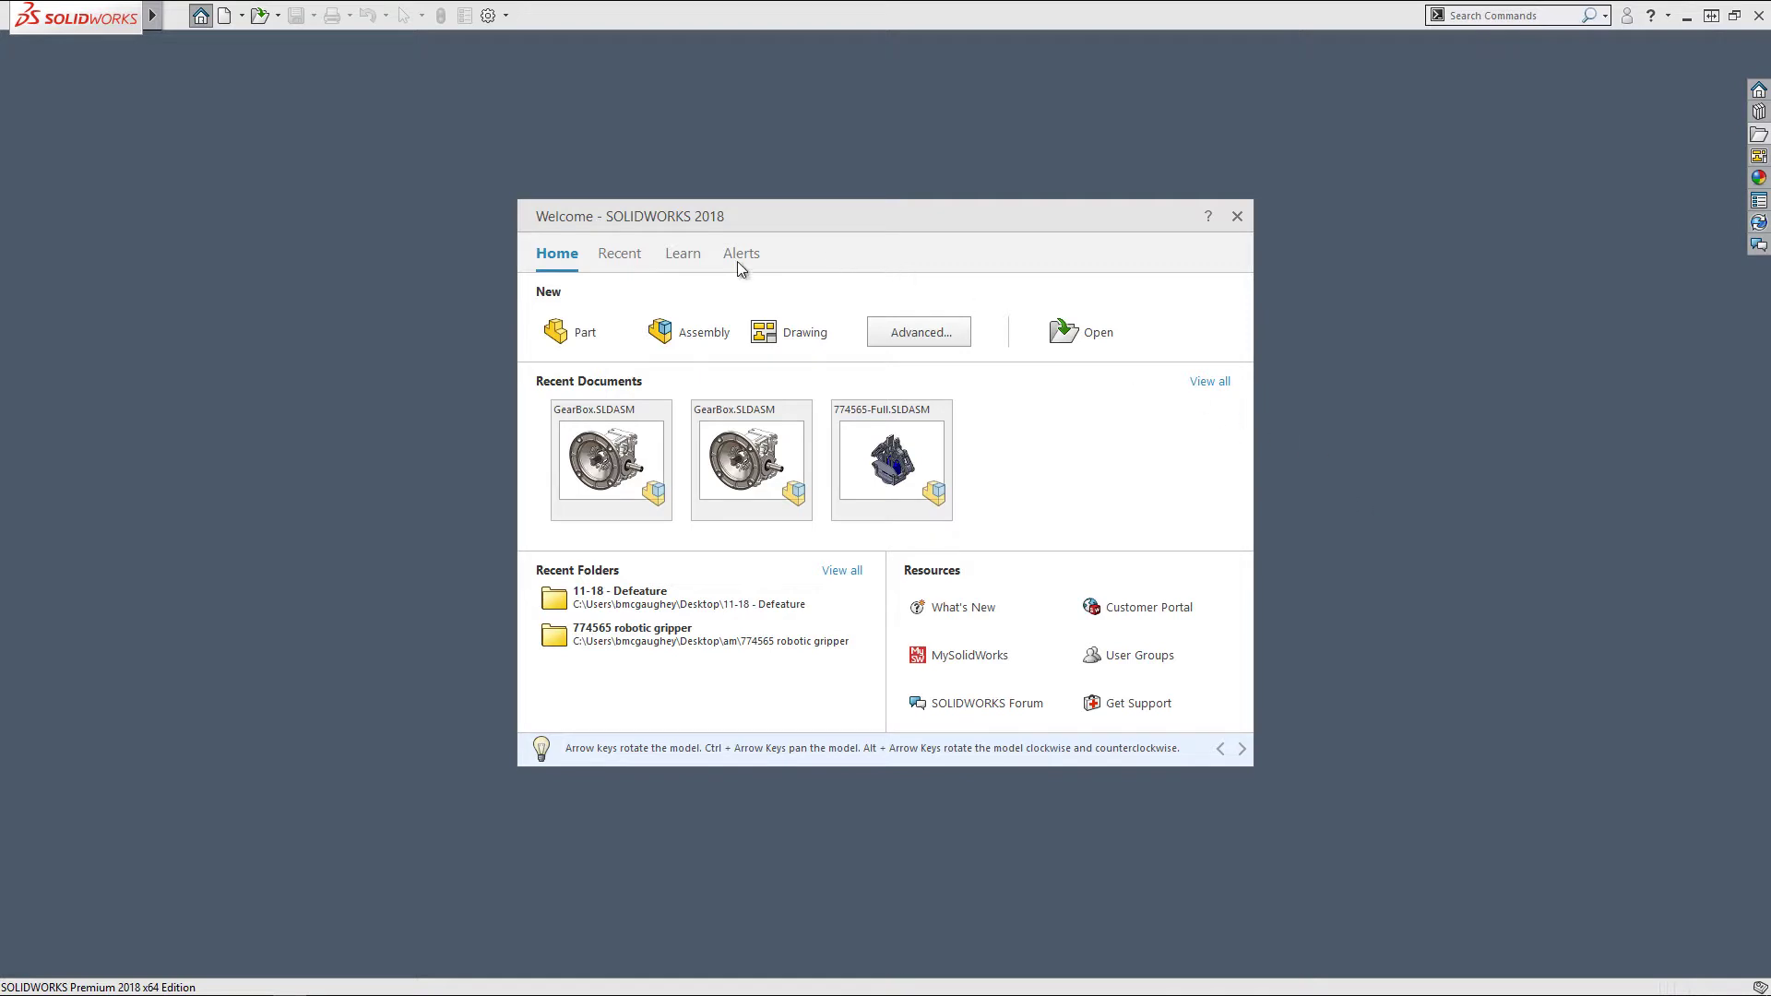
Browse the Welcome dialog tabs, then open GearBox.SLDASM from Recent Documents.
{"action": "left_click", "coordinate": [621, 255]}
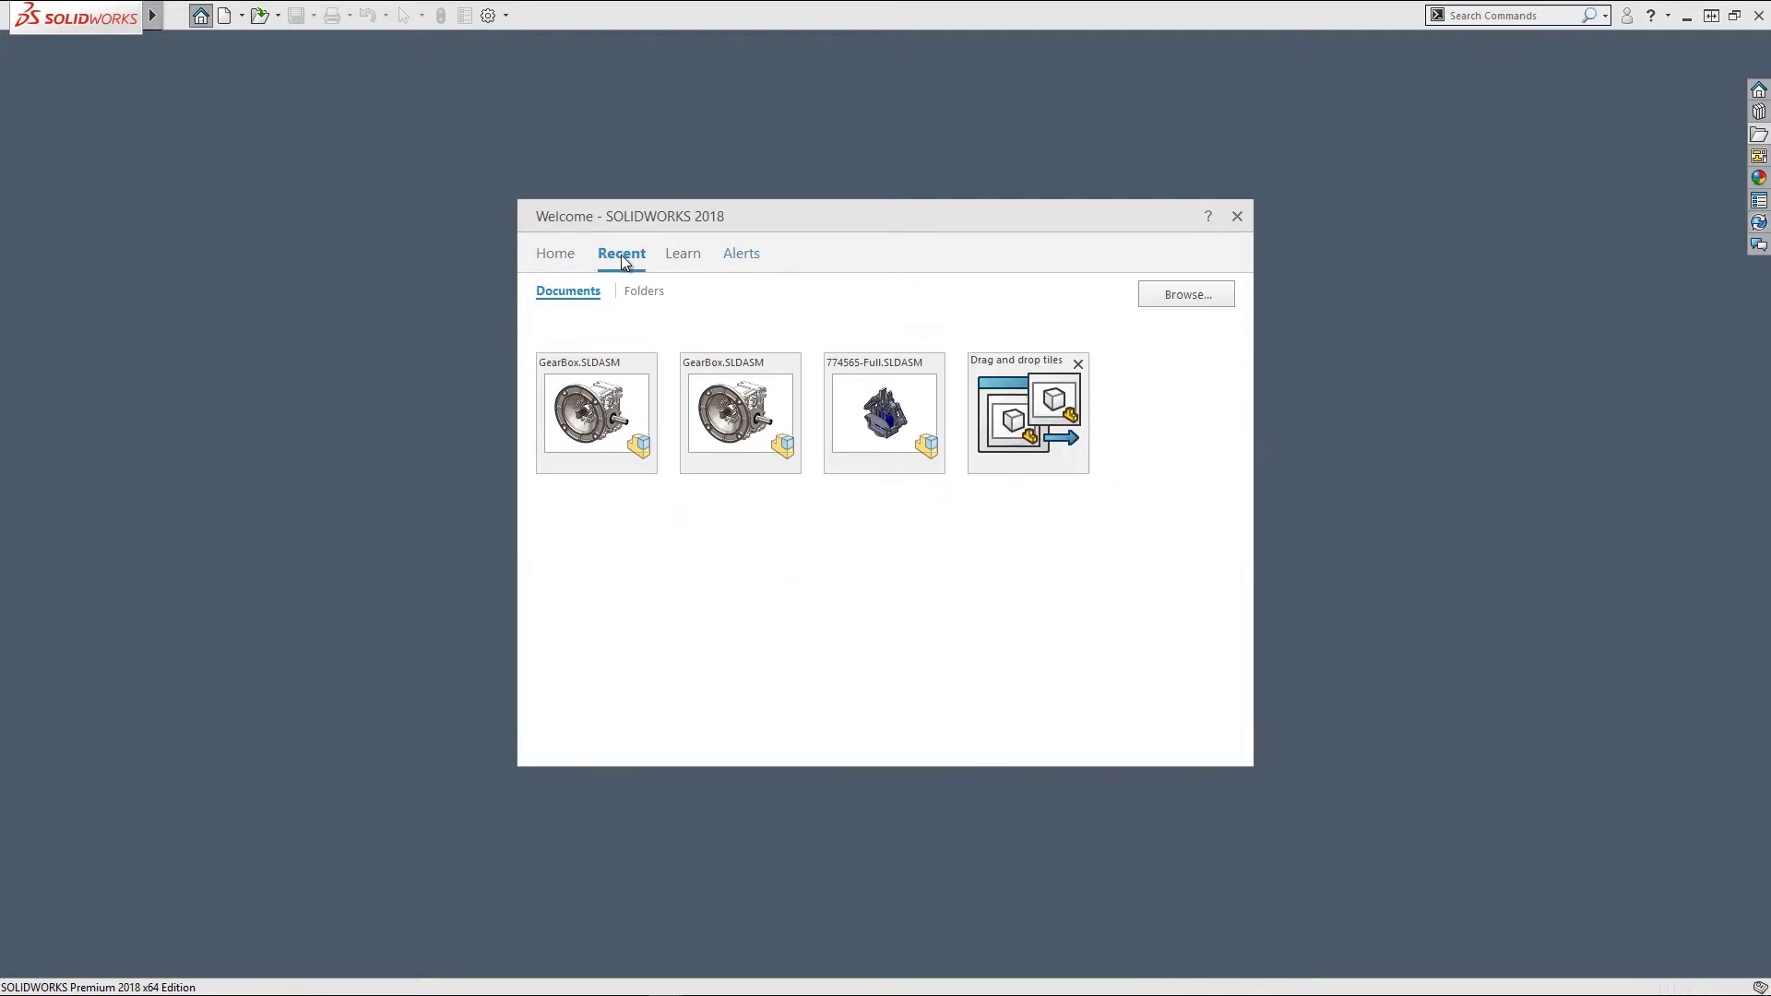
{"action": "left_click", "coordinate": [687, 261]}
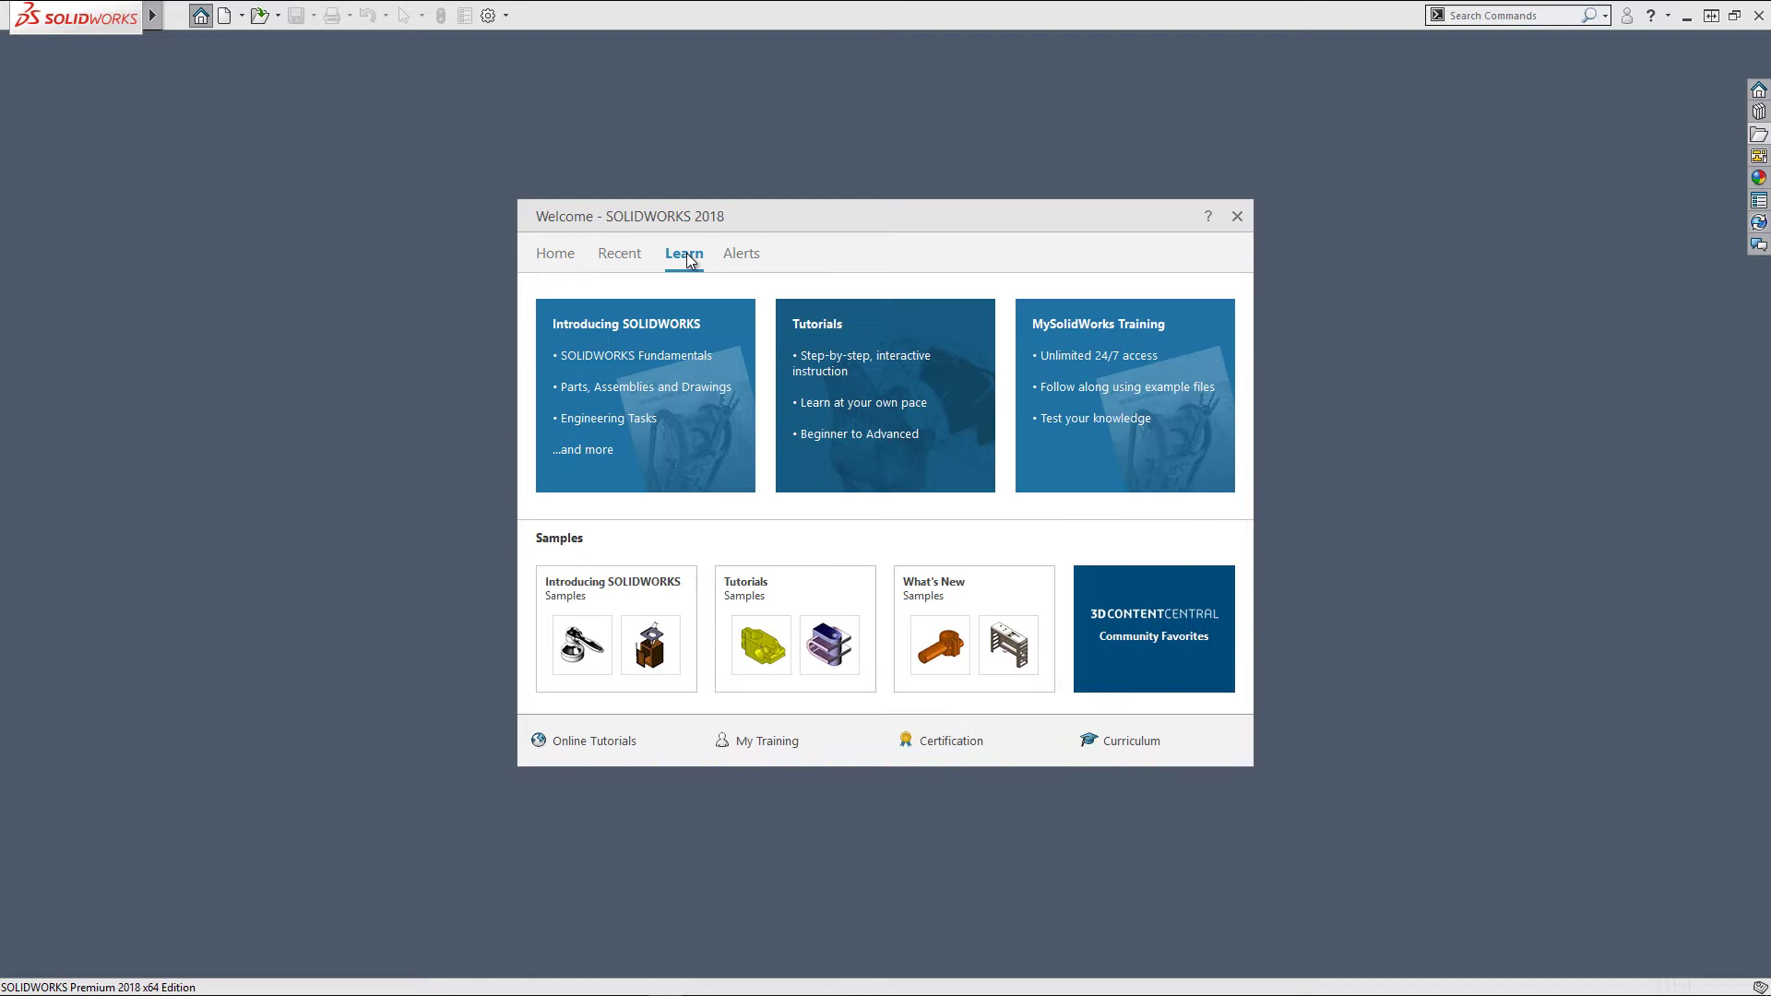
{"action": "left_click", "coordinate": [744, 260]}
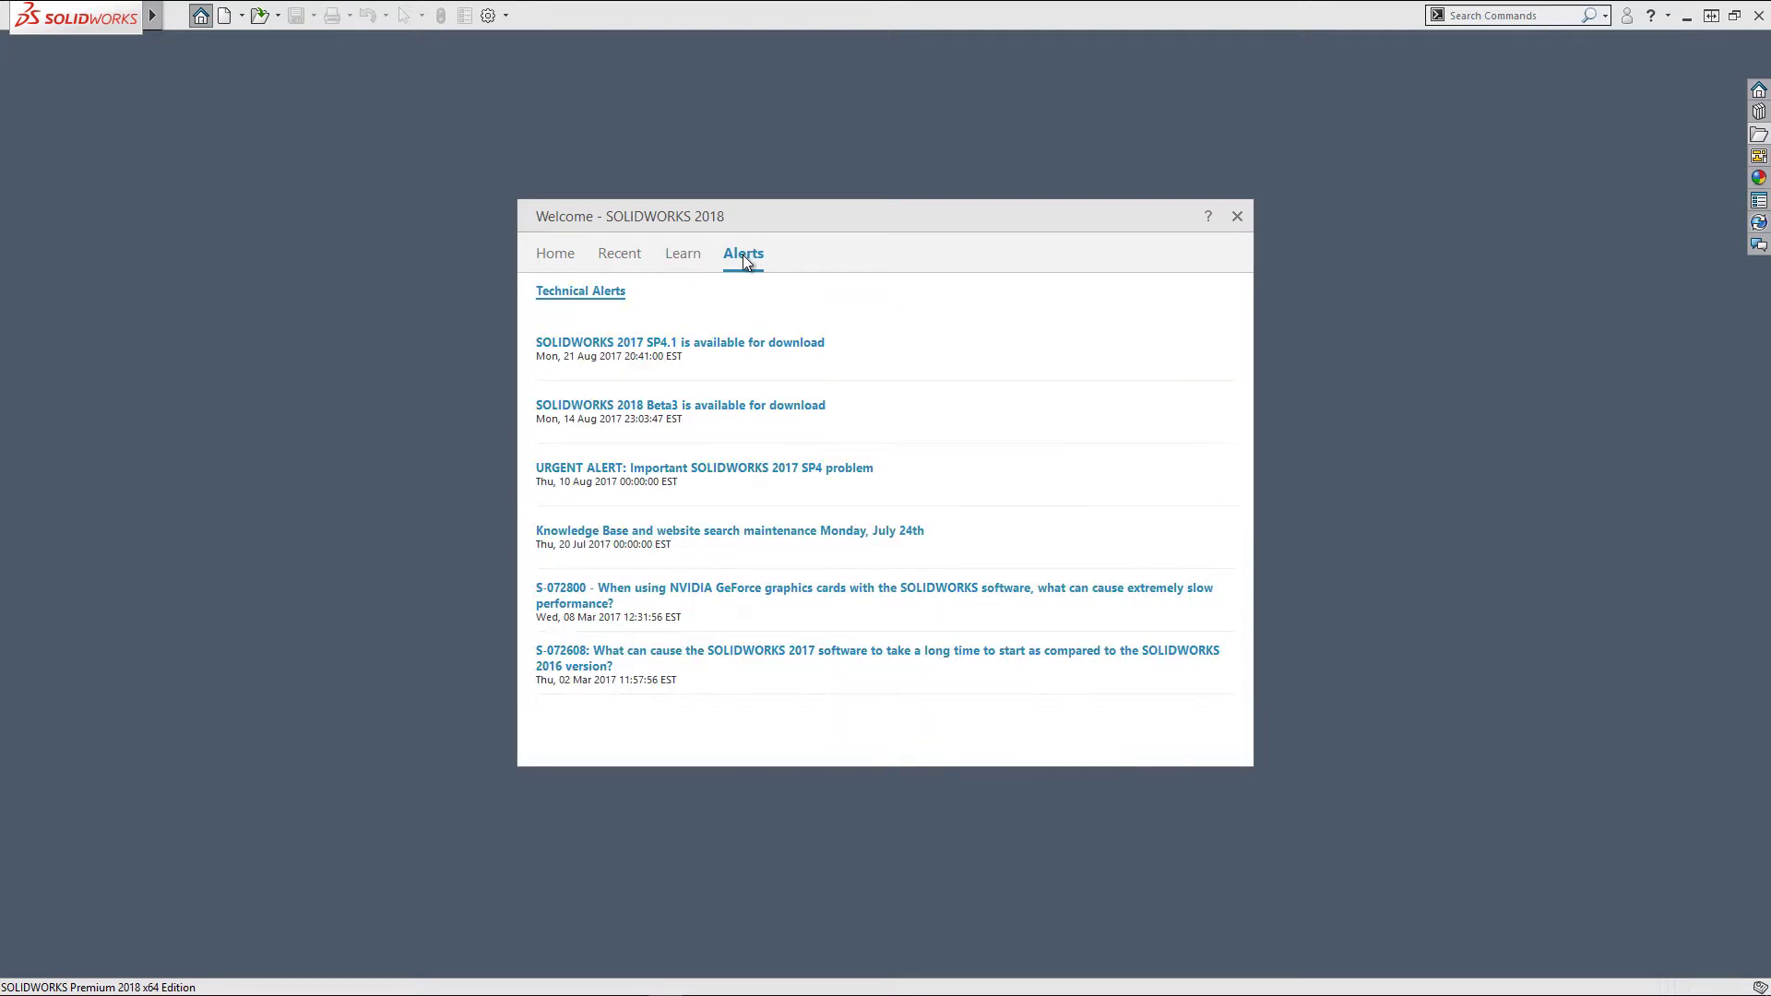
{"action": "left_click", "coordinate": [558, 254]}
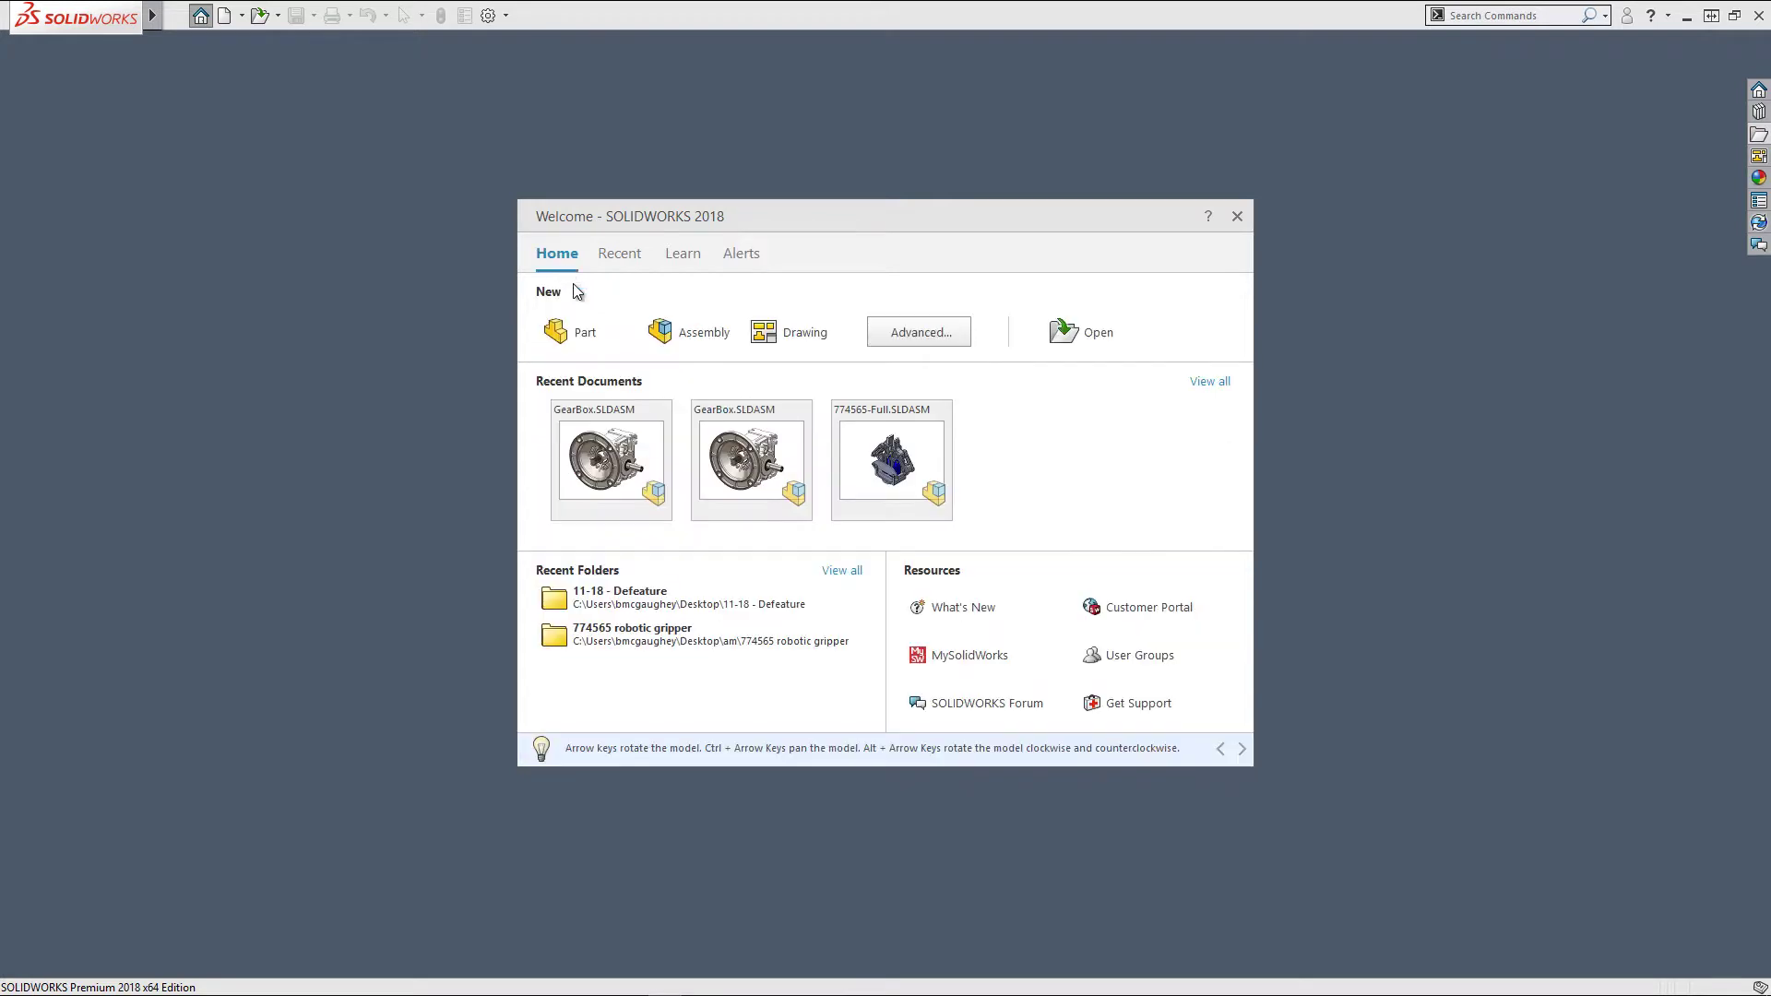
{"action": "left_click", "coordinate": [709, 455]}
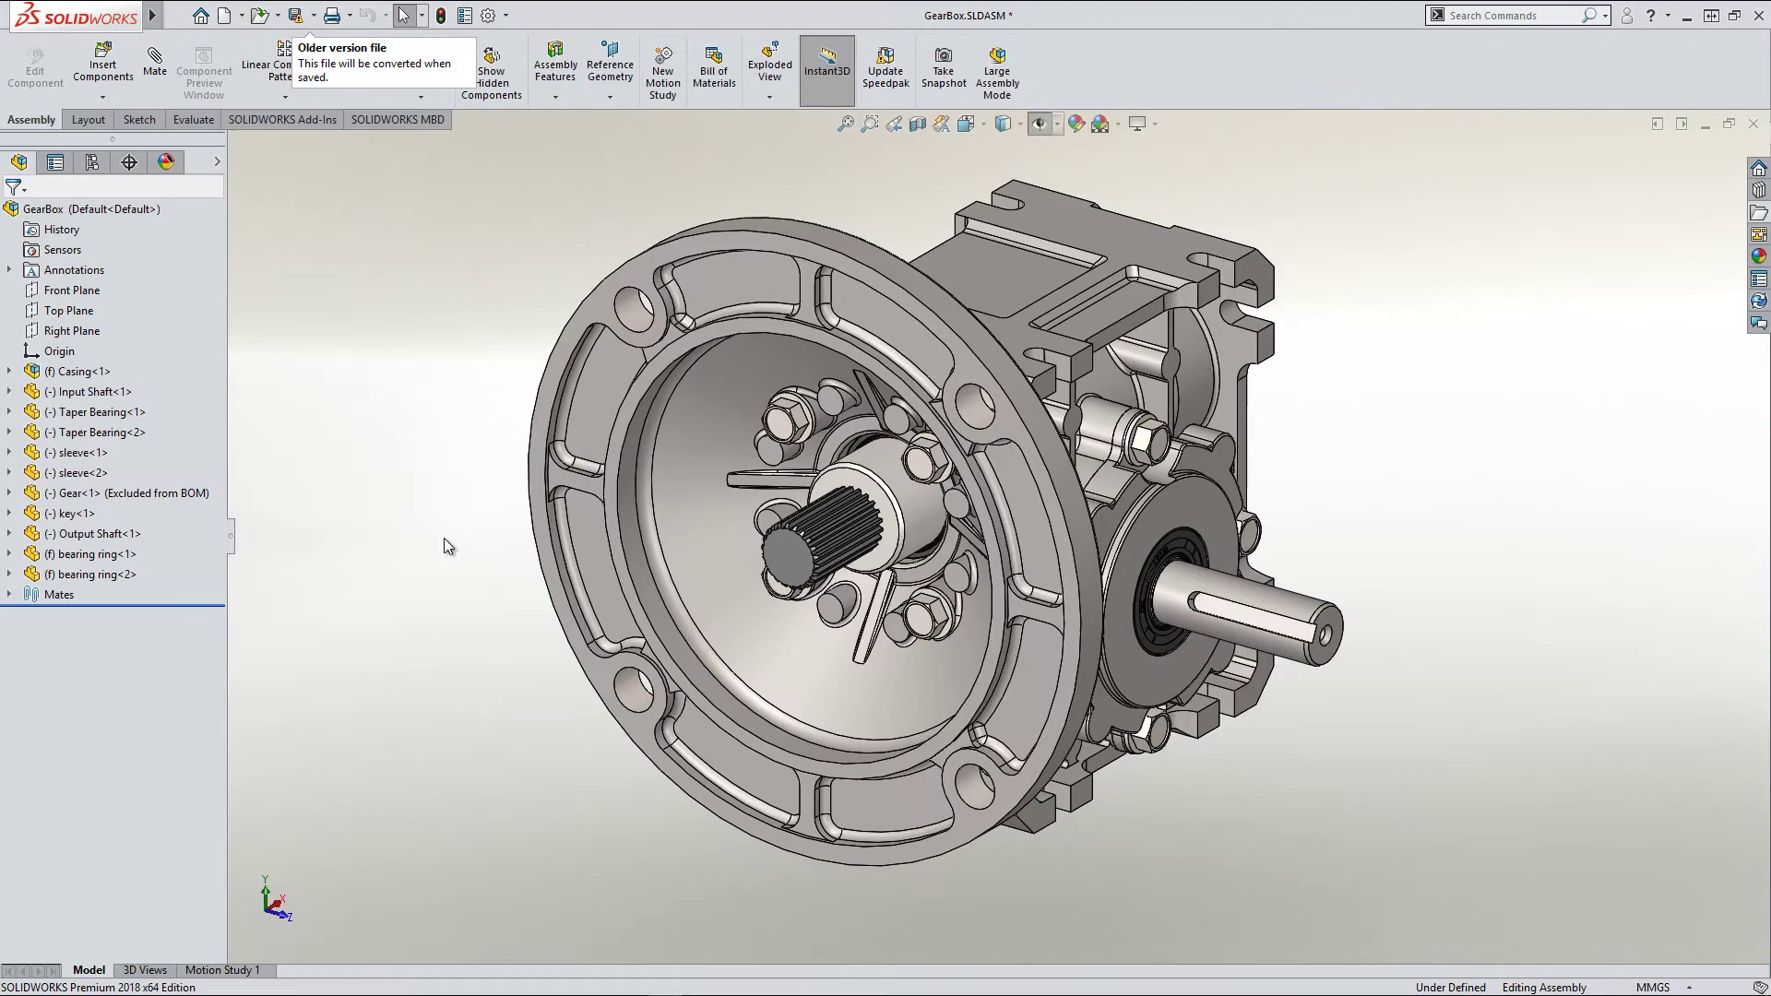
Preview a temporary section cut through the gearbox interior, then discard it.
{"action": "middle_click_drag", "start_coordinate": [444, 539], "coordinate": [631, 554]}
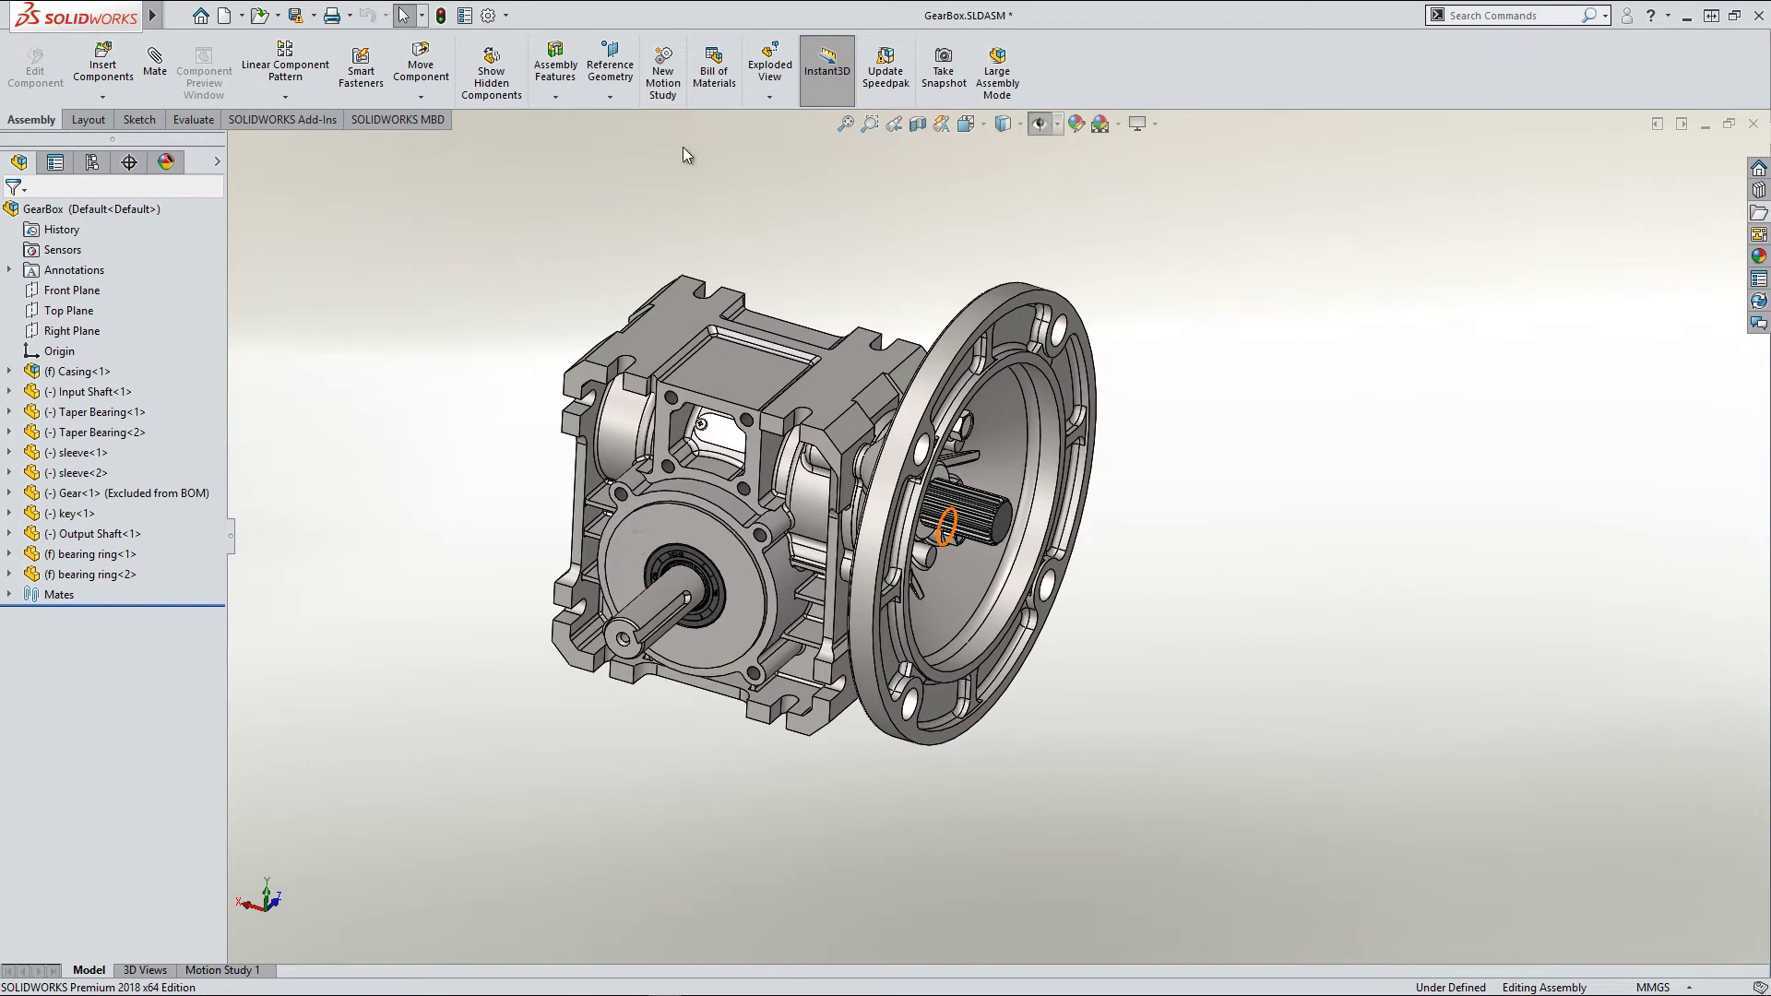
{"action": "left_click", "coordinate": [919, 124]}
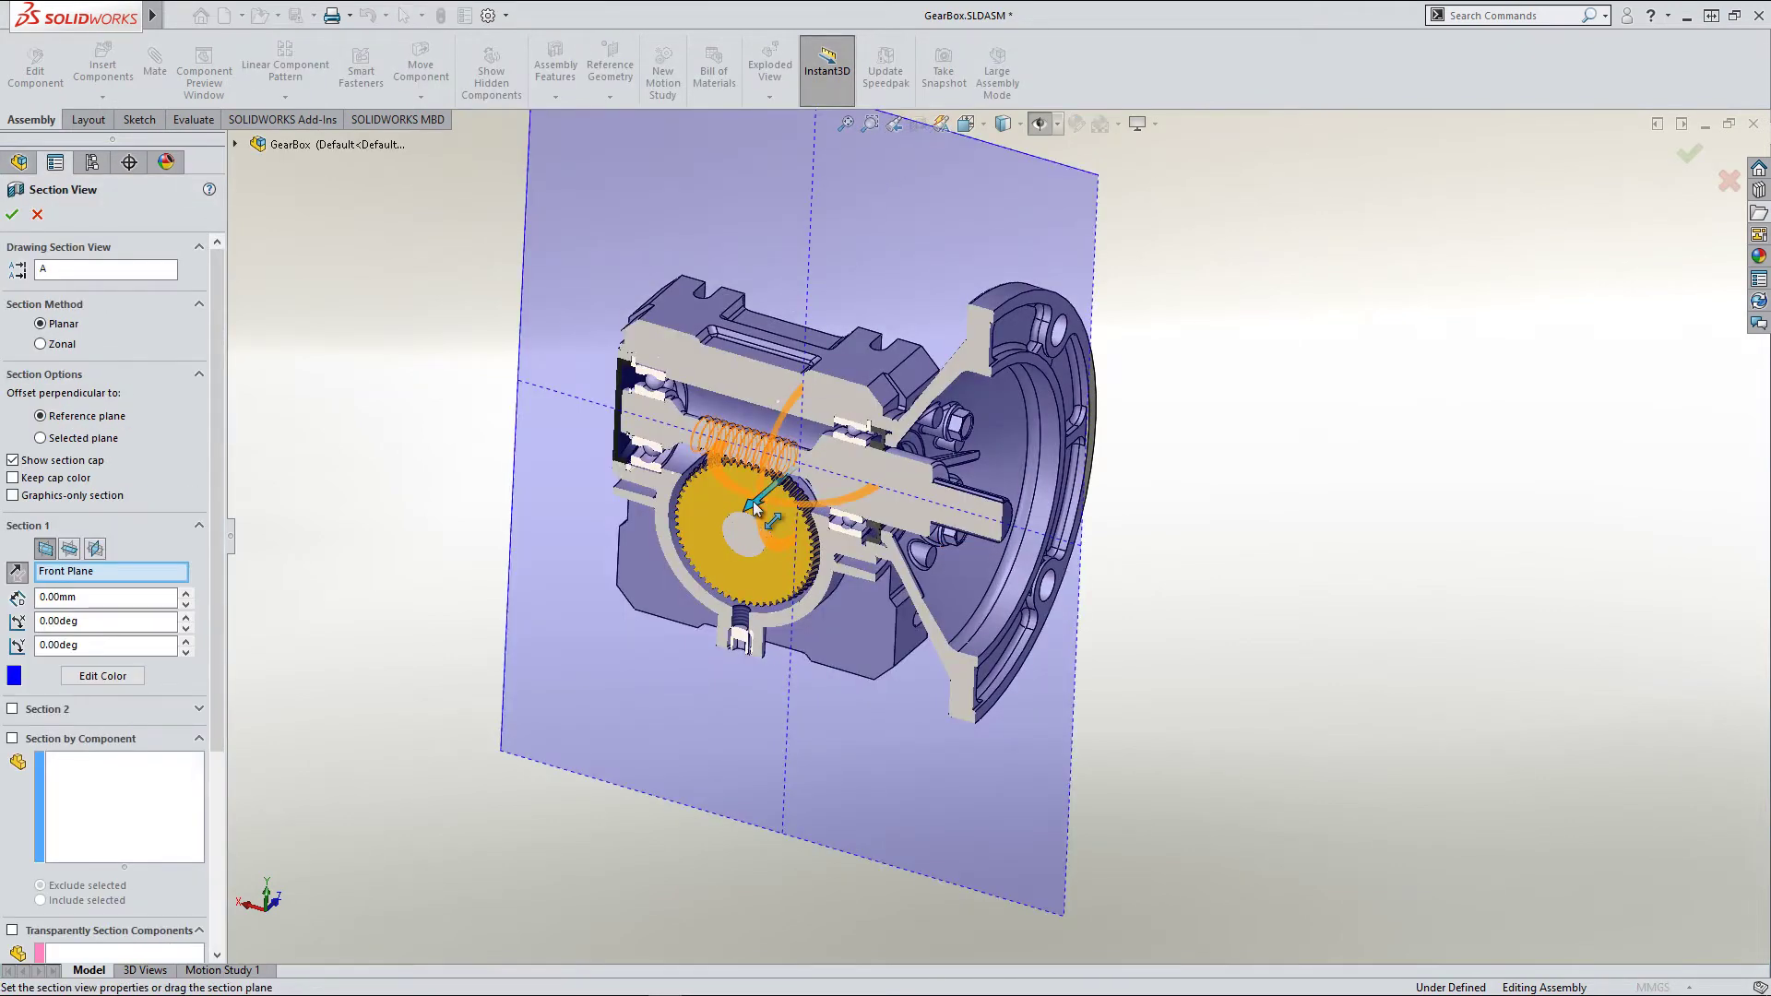
{"action": "mouse_move", "coordinate": [749, 501]}
{"action": "left_mouse_down"}
{"action": "mouse_move", "coordinate": [760, 491]}
{"action": "mouse_move", "coordinate": [741, 507]}
{"action": "left_mouse_up"}
{"action": "middle_click_drag", "start_coordinate": [703, 524], "coordinate": [590, 507]}
{"action": "left_click", "coordinate": [37, 215]}
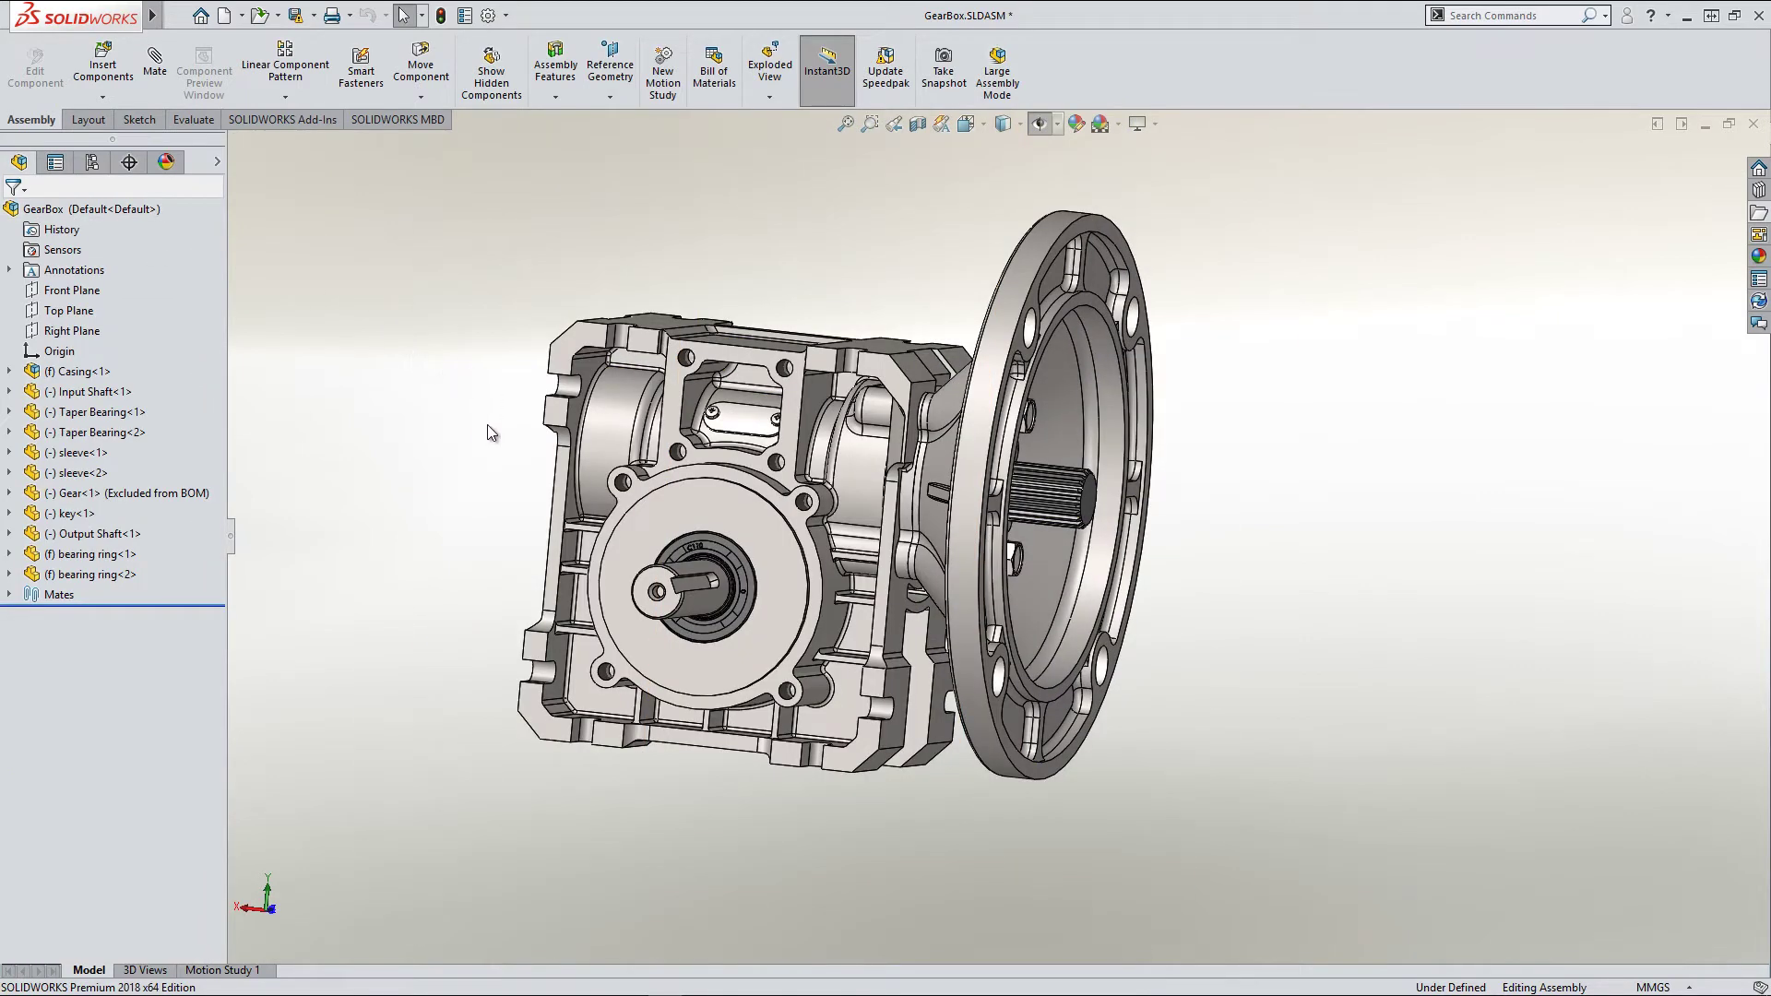
Switch to the isometric view and start Defeature from the Tools menu.
{"action": "key", "text": "ctrl+7"}
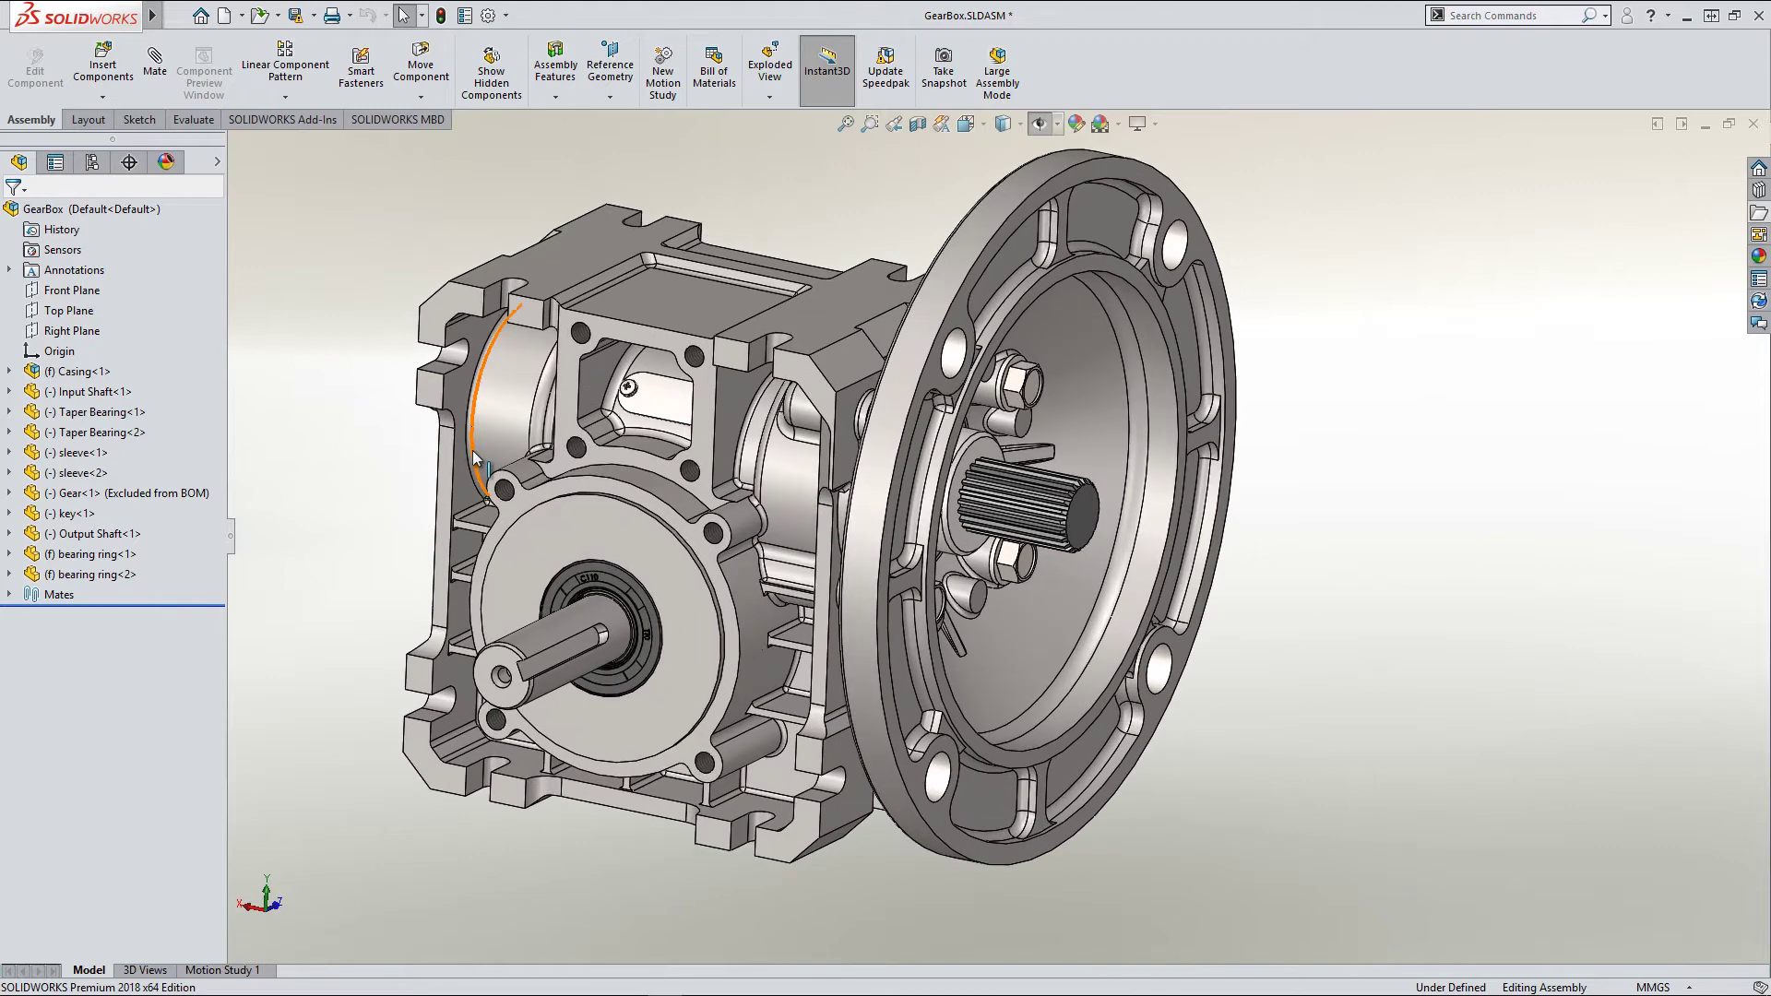
{"action": "mouse_move", "coordinate": [152, 15]}
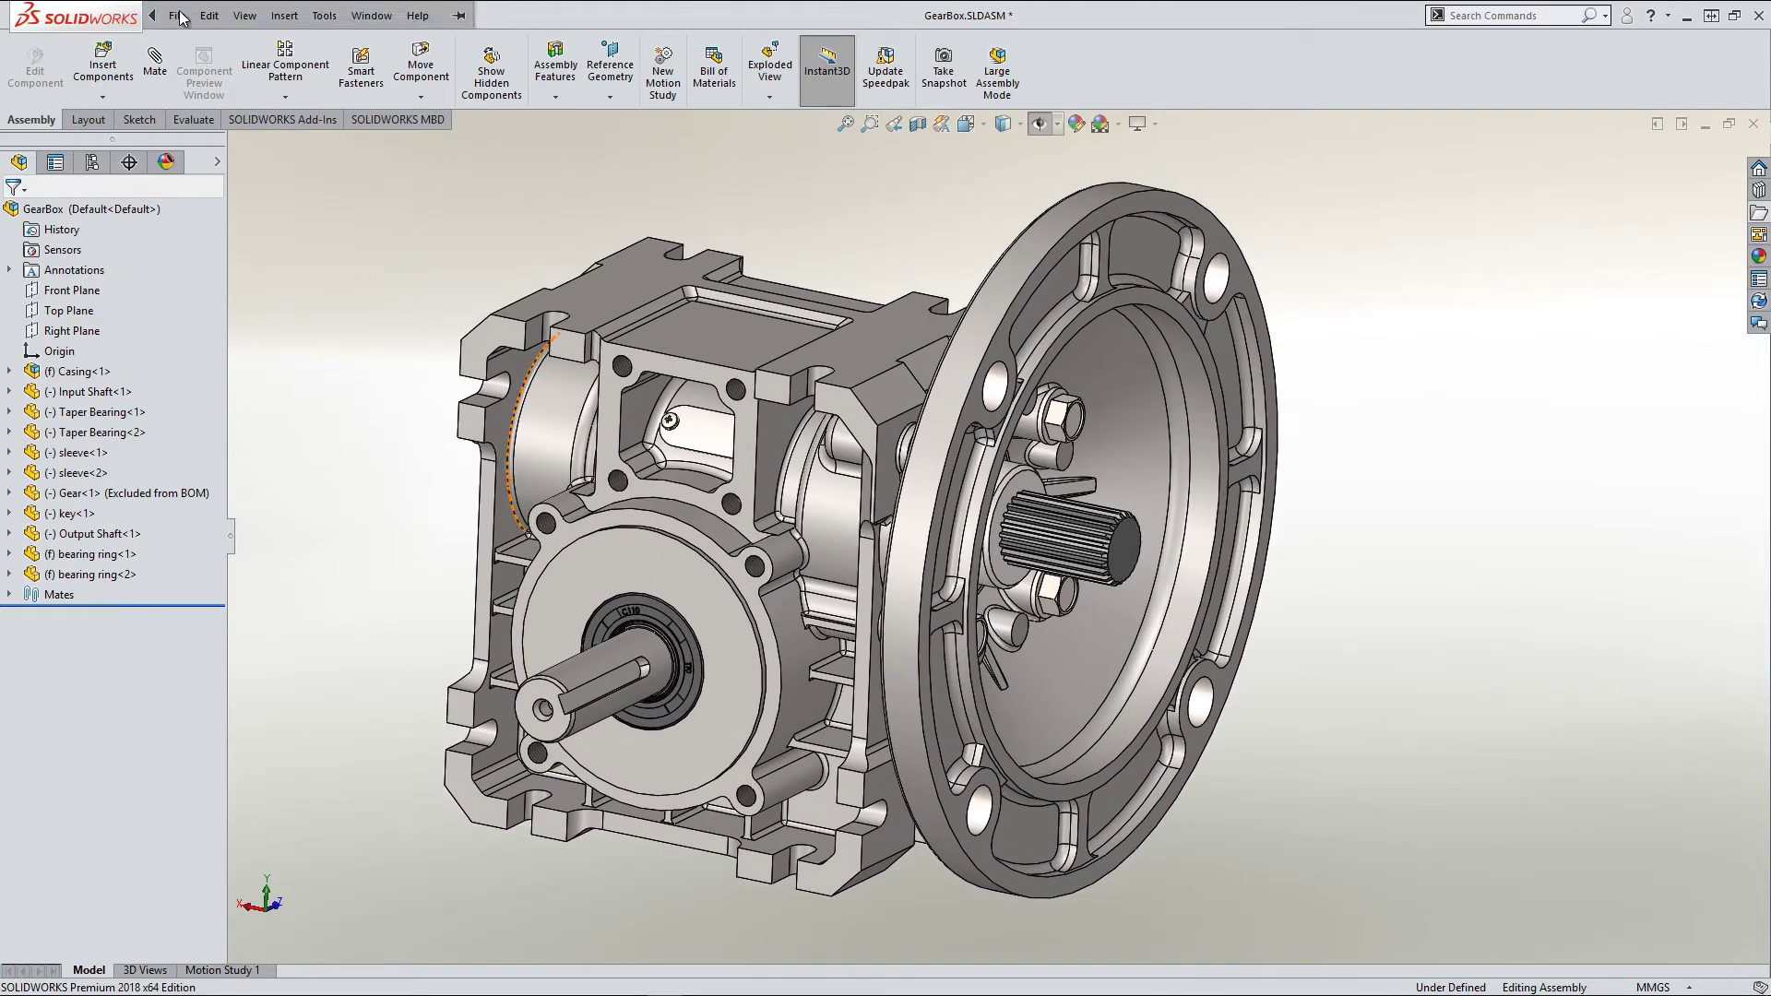
{"action": "left_click", "coordinate": [324, 14]}
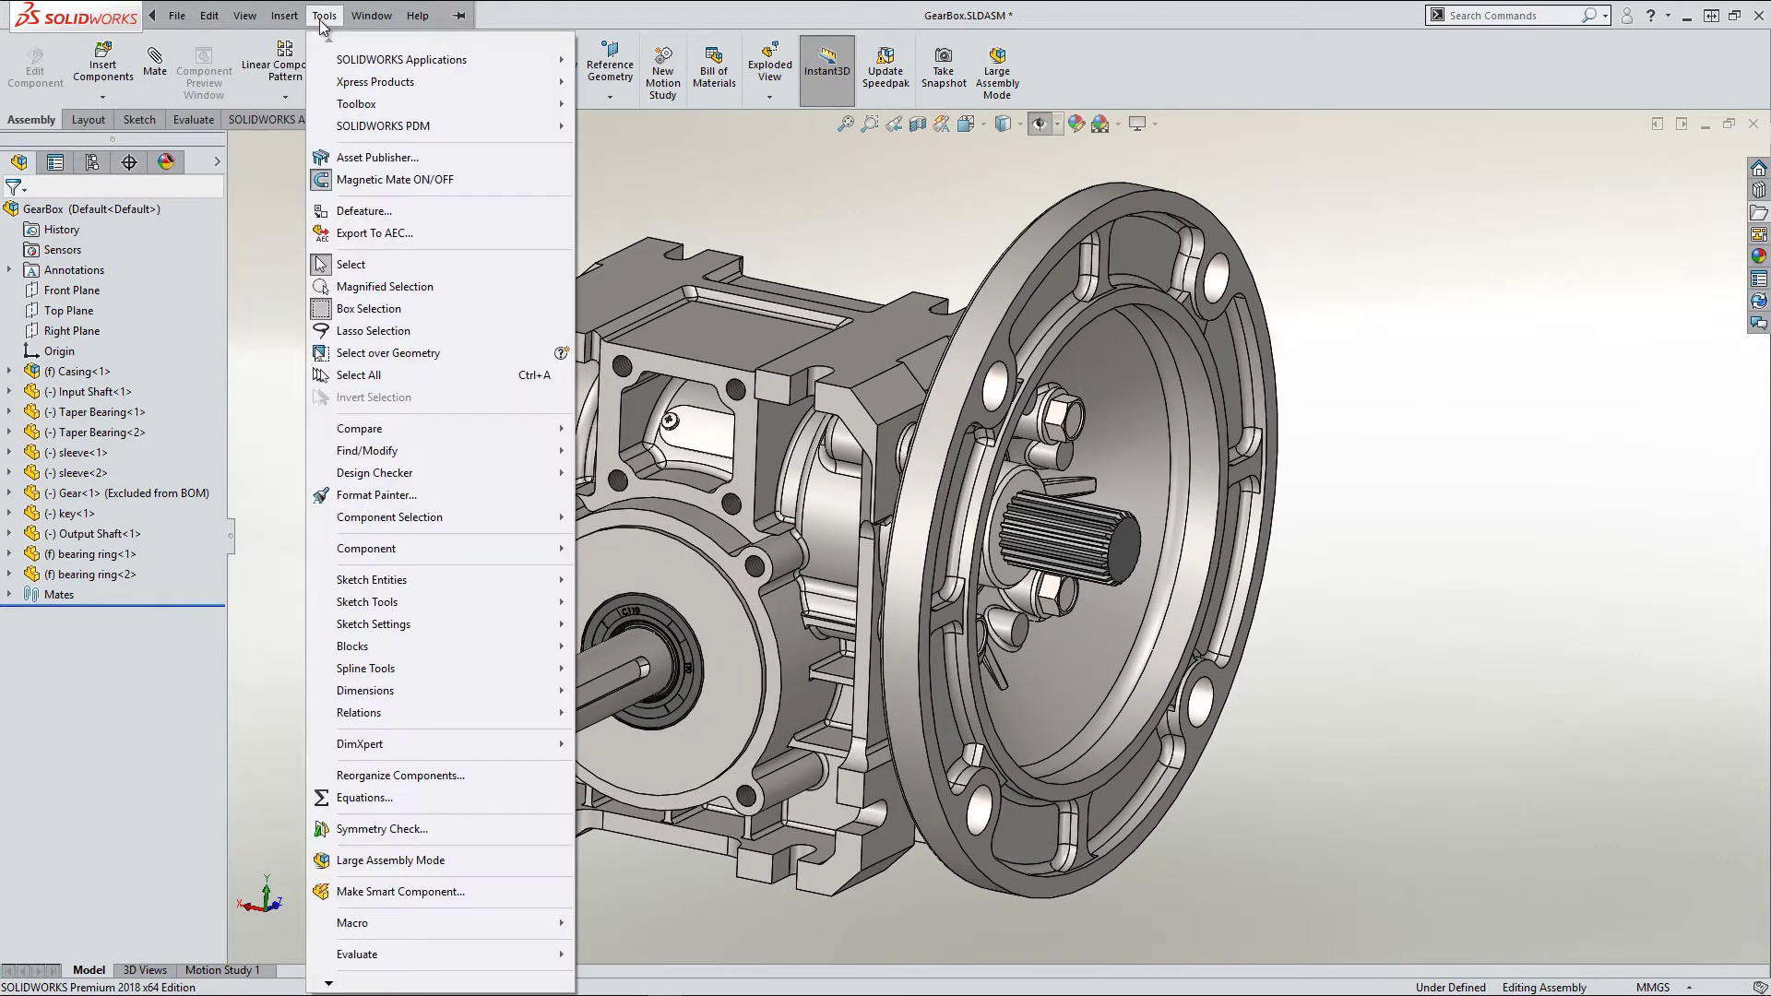
{"action": "left_click", "coordinate": [346, 213]}
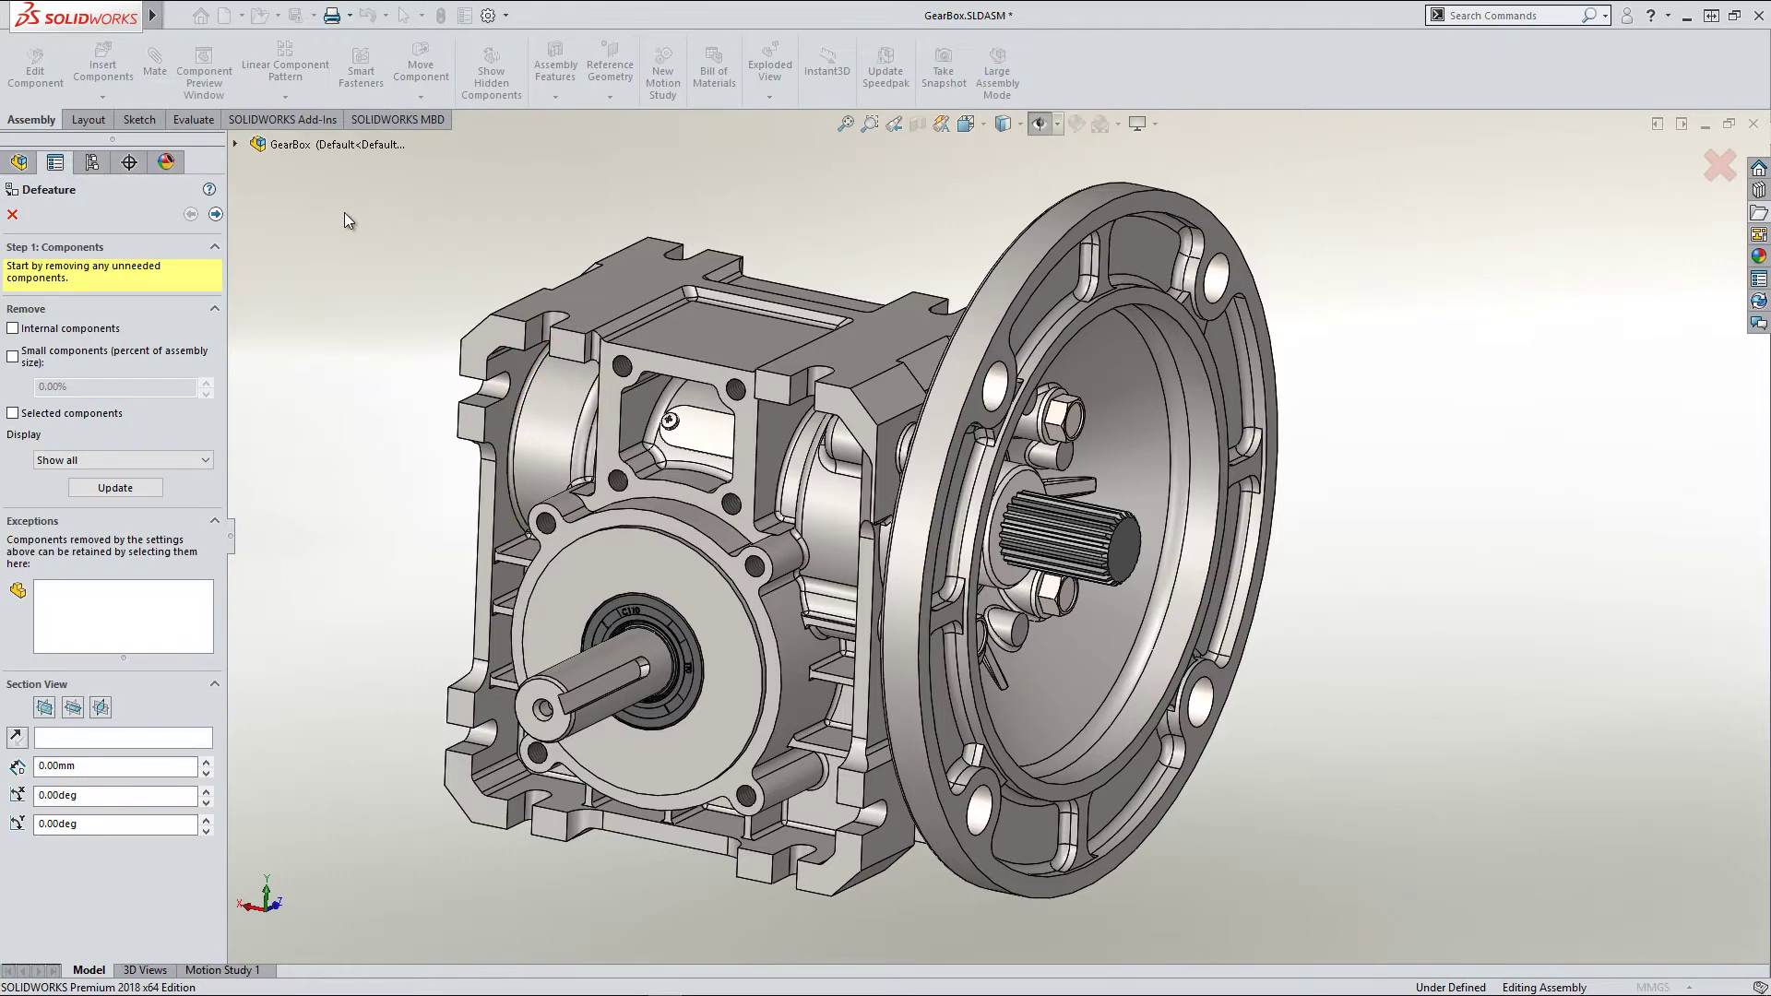
Remove internal components and small components under 10% of assembly size, then continue.
{"action": "left_click", "coordinate": [39, 331]}
{"action": "left_click", "coordinate": [13, 356]}
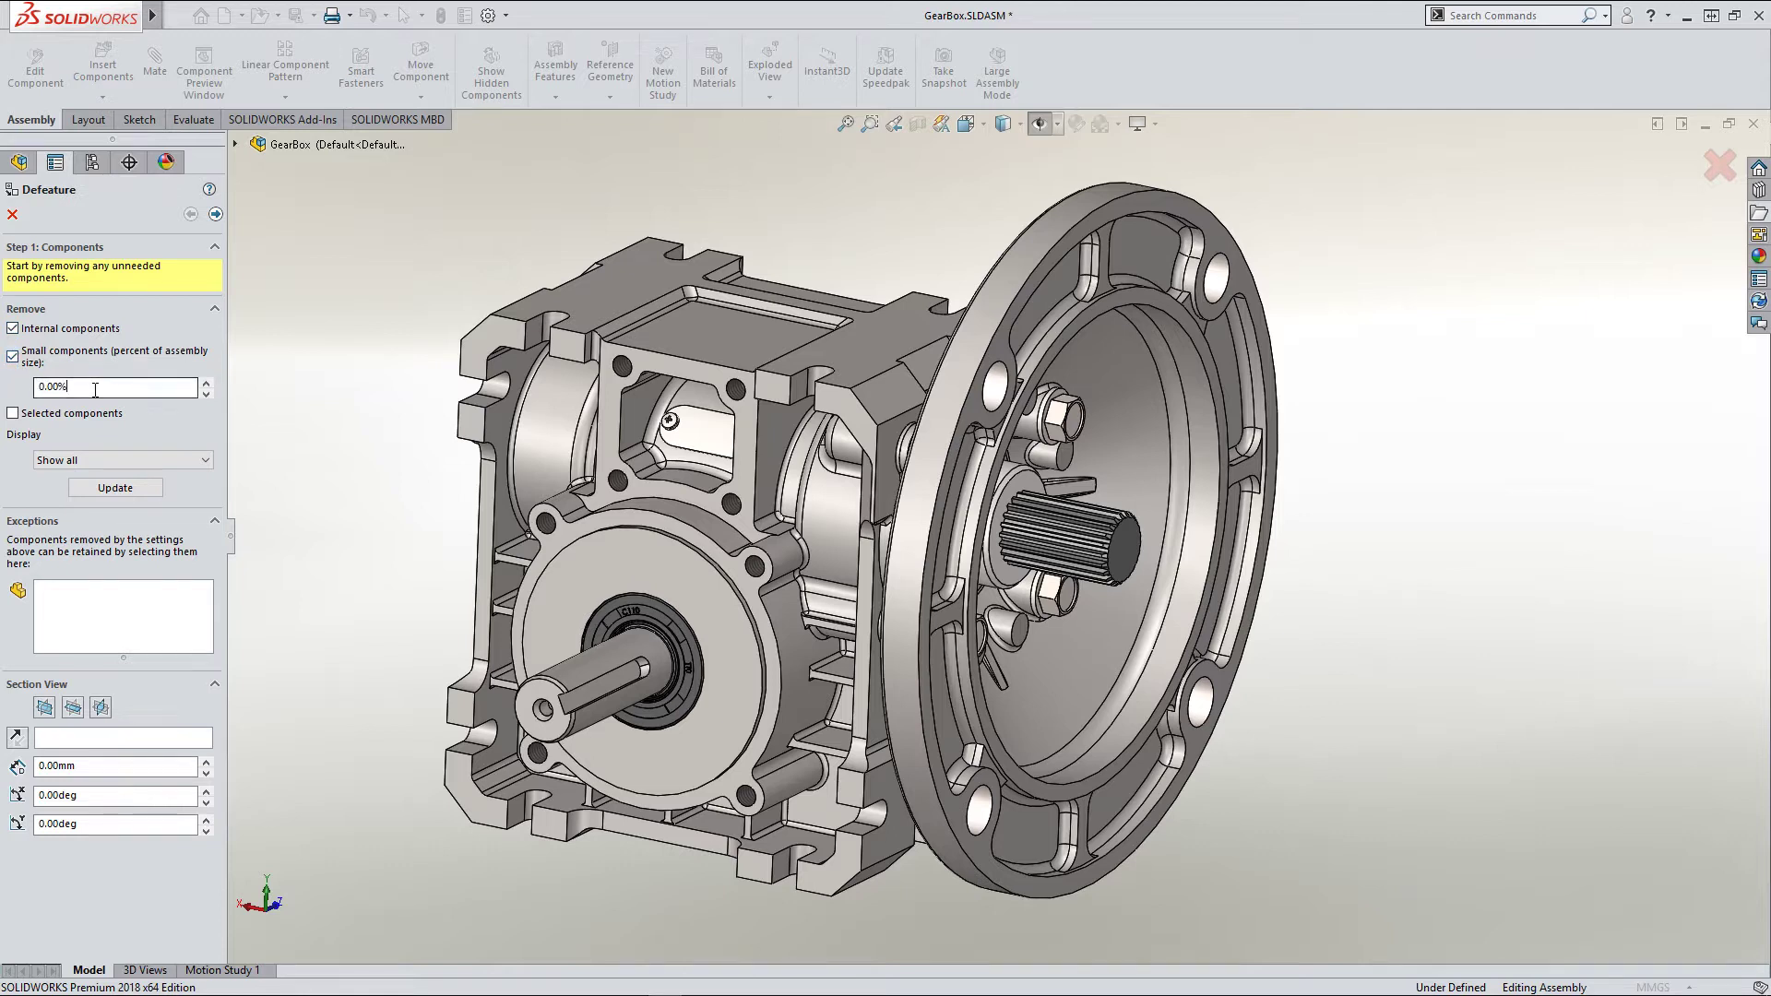
{"action": "left_click_drag", "start_coordinate": [95, 390], "coordinate": [3, 392]}
{"action": "type", "text": "10"}
{"action": "left_click", "coordinate": [217, 215]}
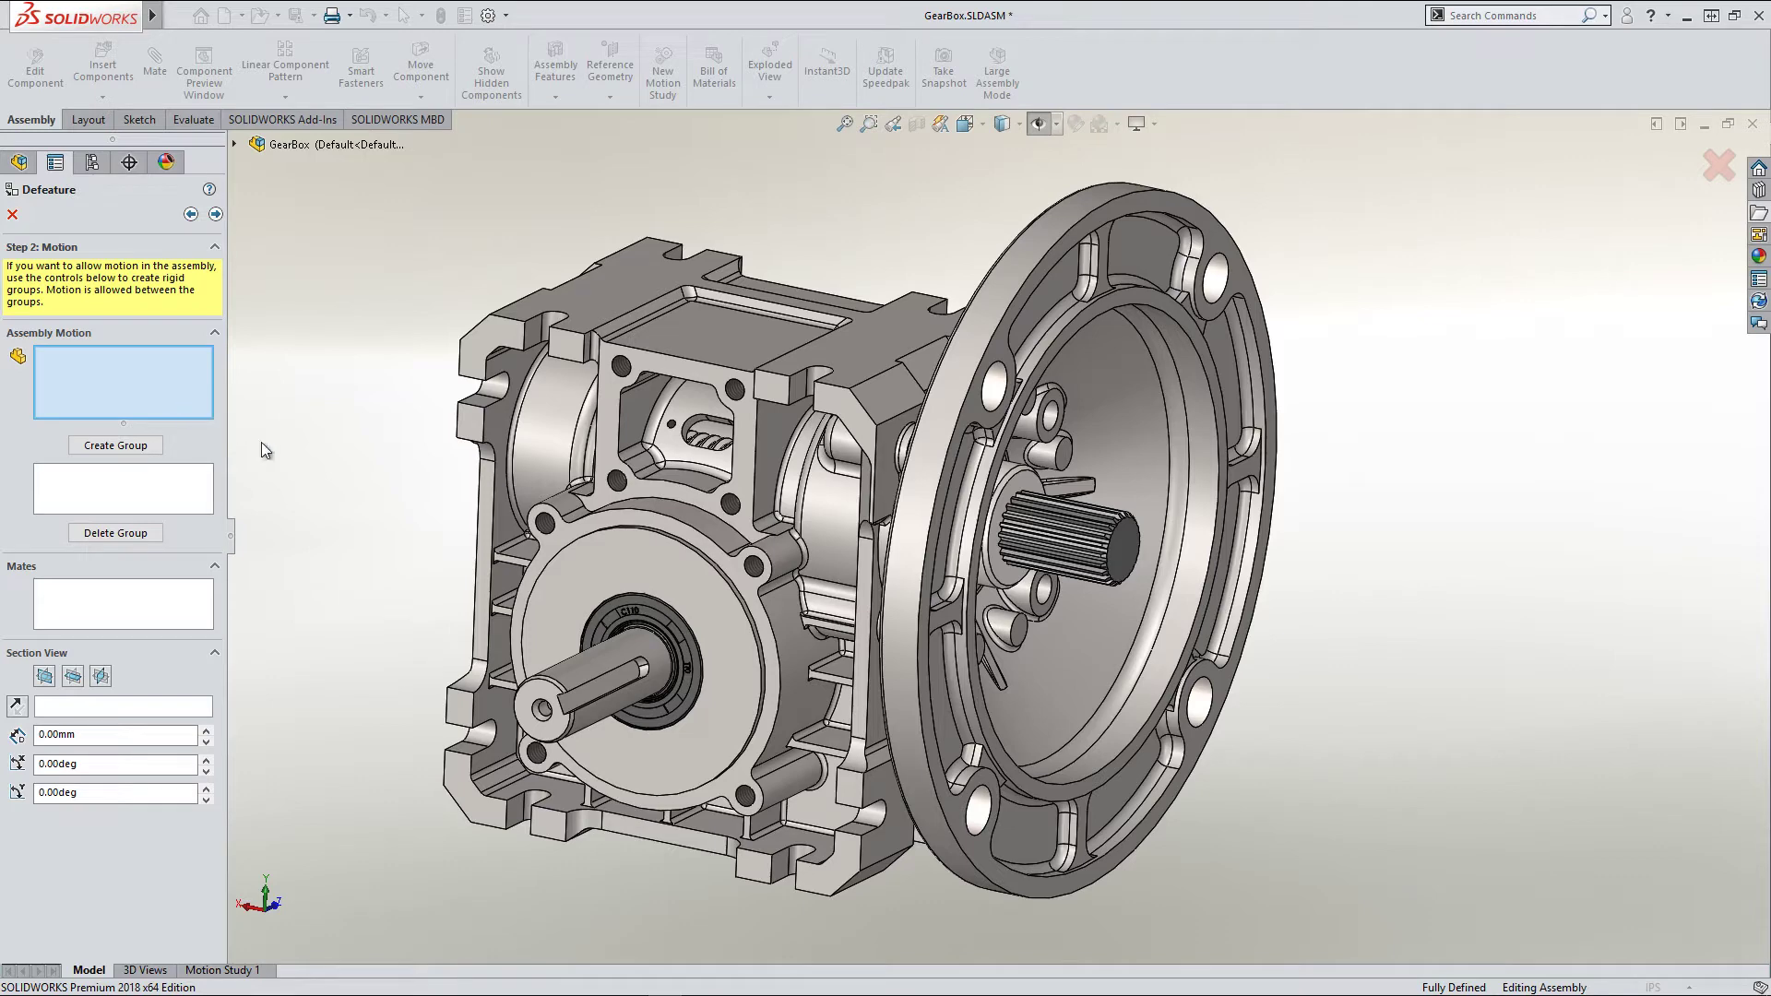
Create rigid motion groups for the casing parts, the input shaft and the output shaft.
{"action": "left_click", "coordinate": [631, 554]}
{"action": "left_click", "coordinate": [955, 459]}
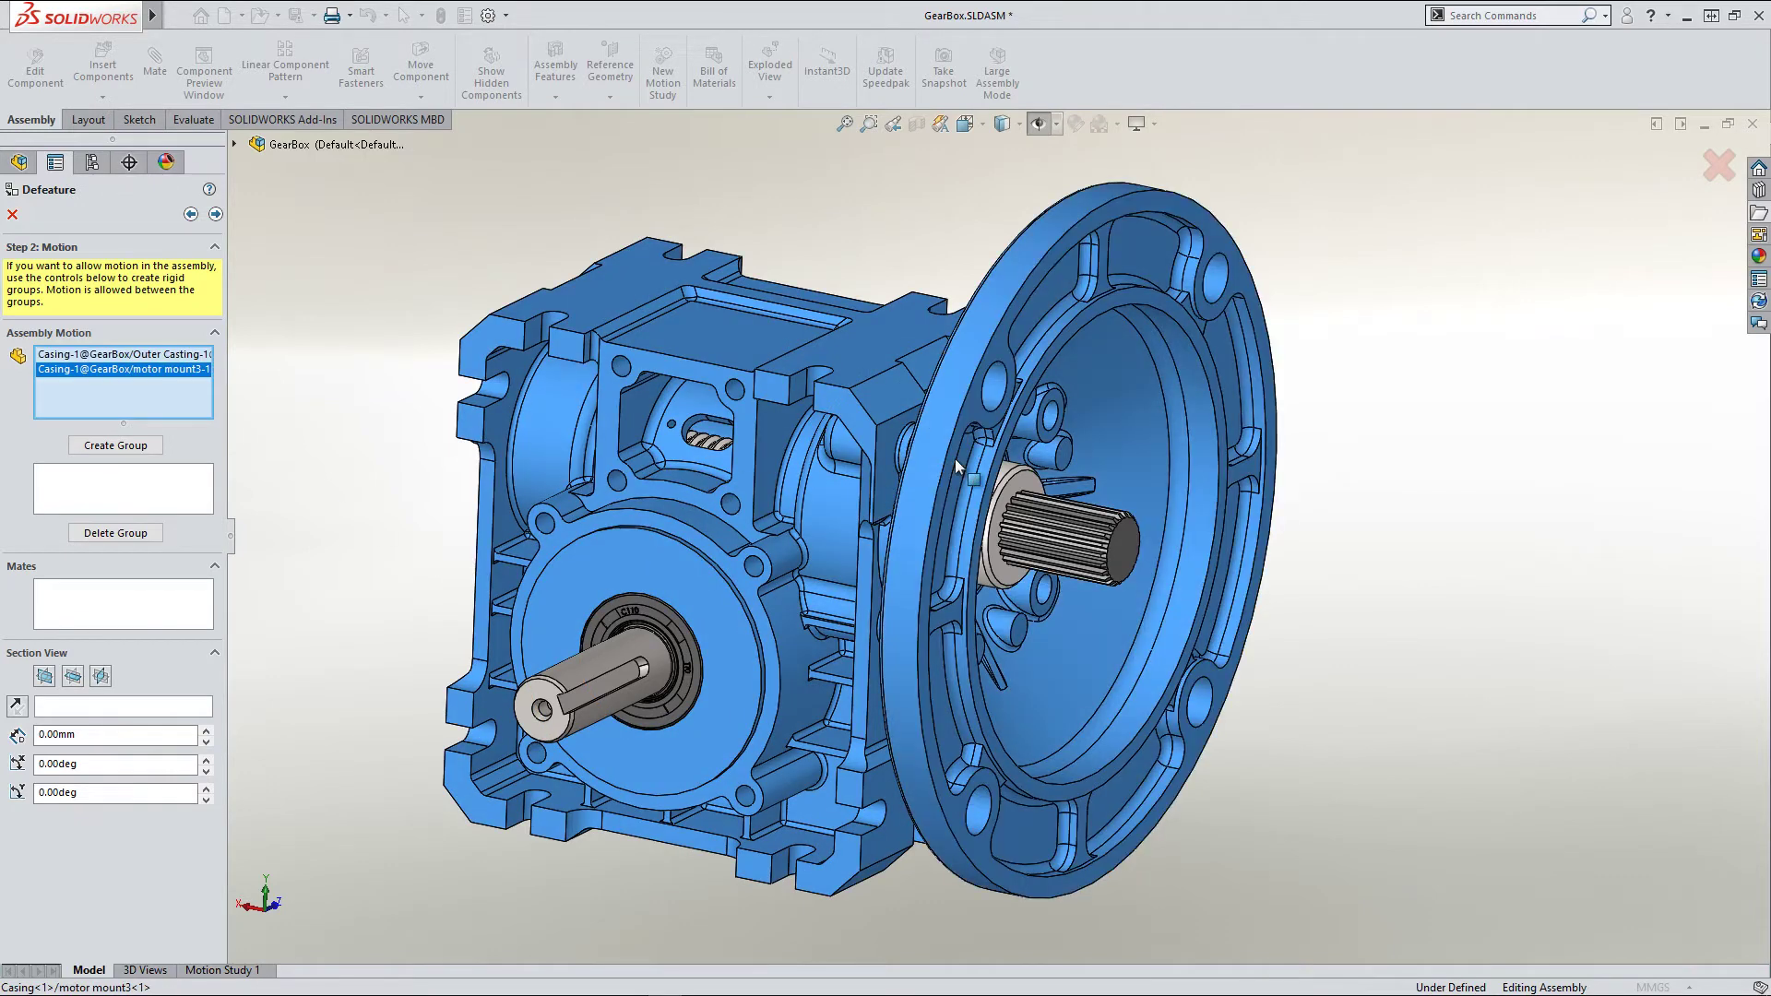
{"action": "middle_click_drag", "start_coordinate": [955, 458], "coordinate": [1203, 704]}
{"action": "scroll", "coordinate": [1203, 705], "scroll_direction": "down", "scroll_amount": 3}
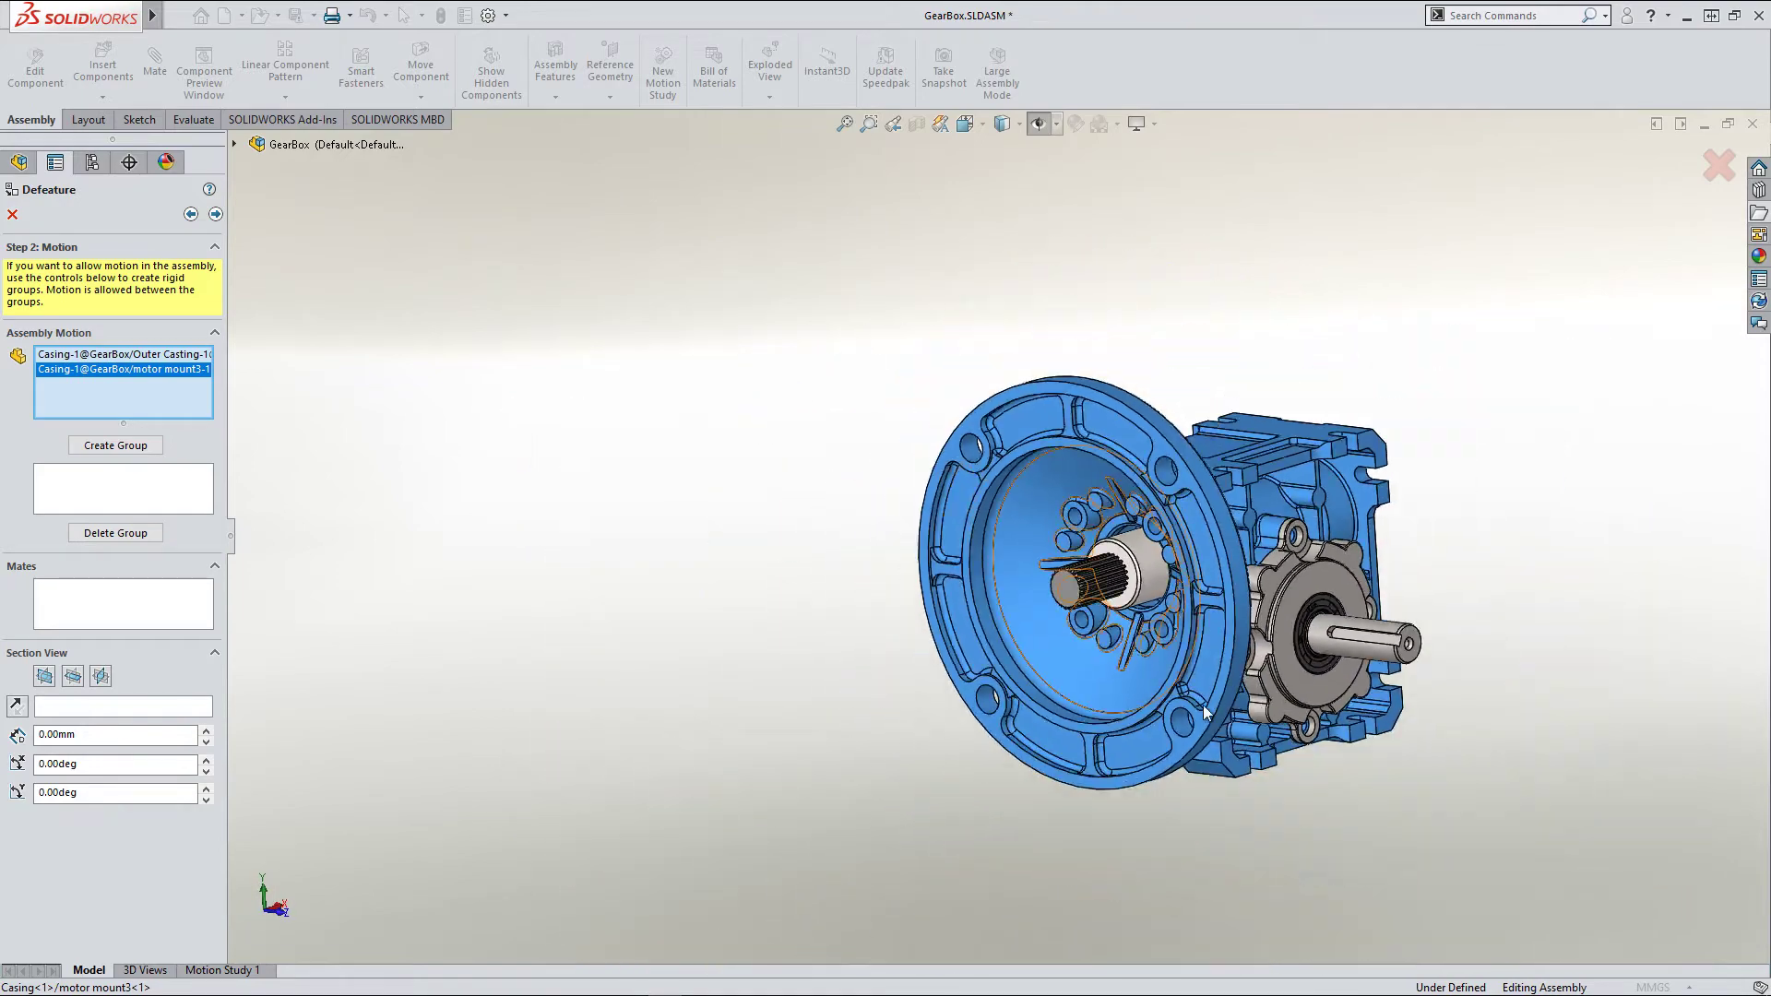
{"action": "scroll", "coordinate": [1203, 705], "scroll_direction": "up", "scroll_amount": 3}
{"action": "left_click", "coordinate": [1286, 589]}
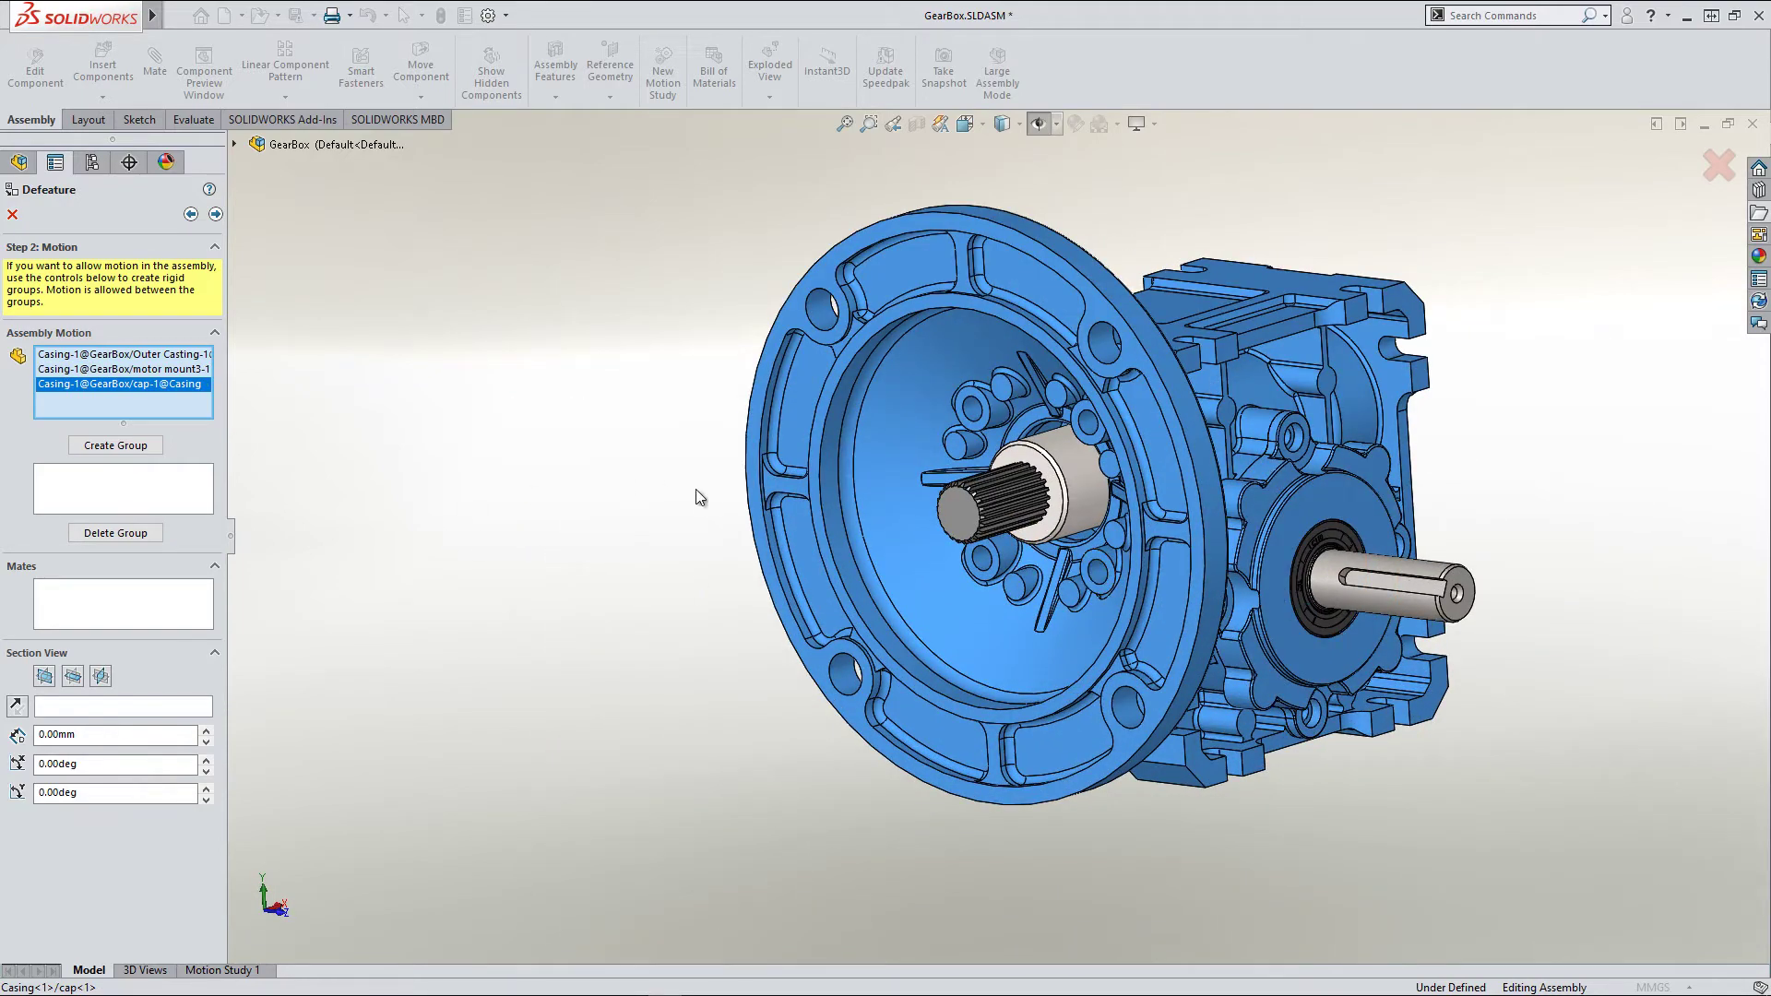
{"action": "middle_click_drag", "start_coordinate": [711, 533], "coordinate": [622, 553]}
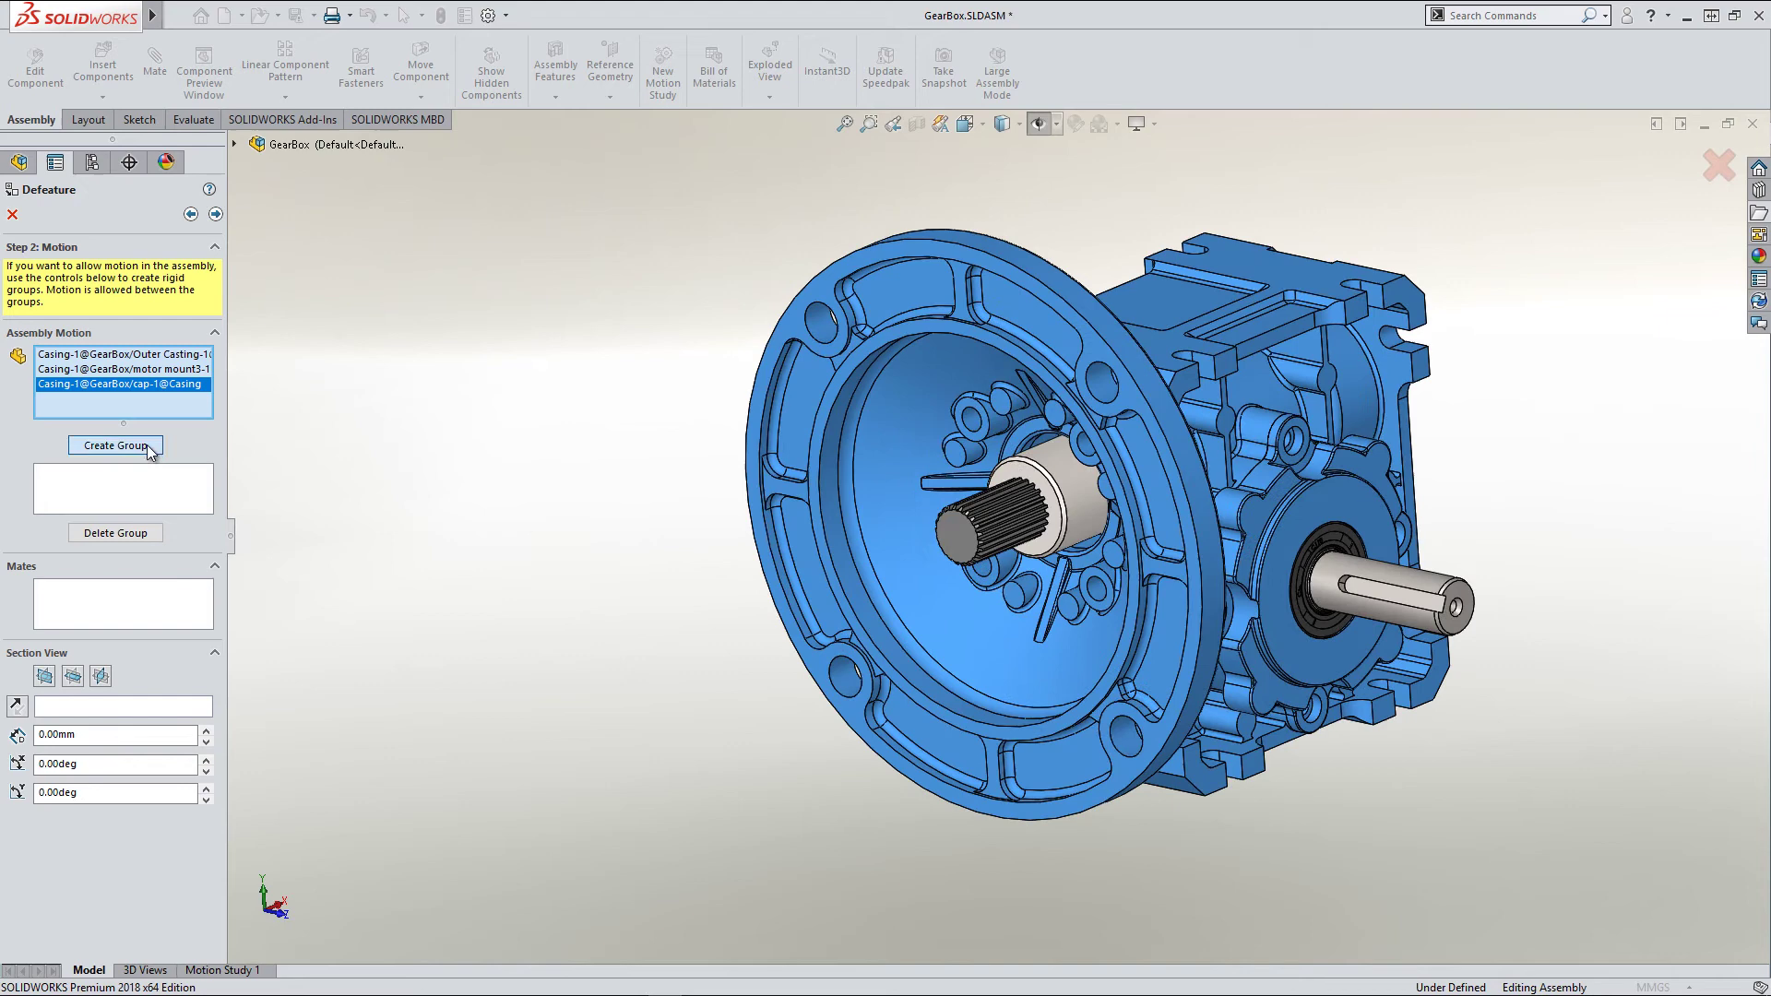
{"action": "left_click", "coordinate": [78, 444]}
{"action": "left_click", "coordinate": [1061, 497]}
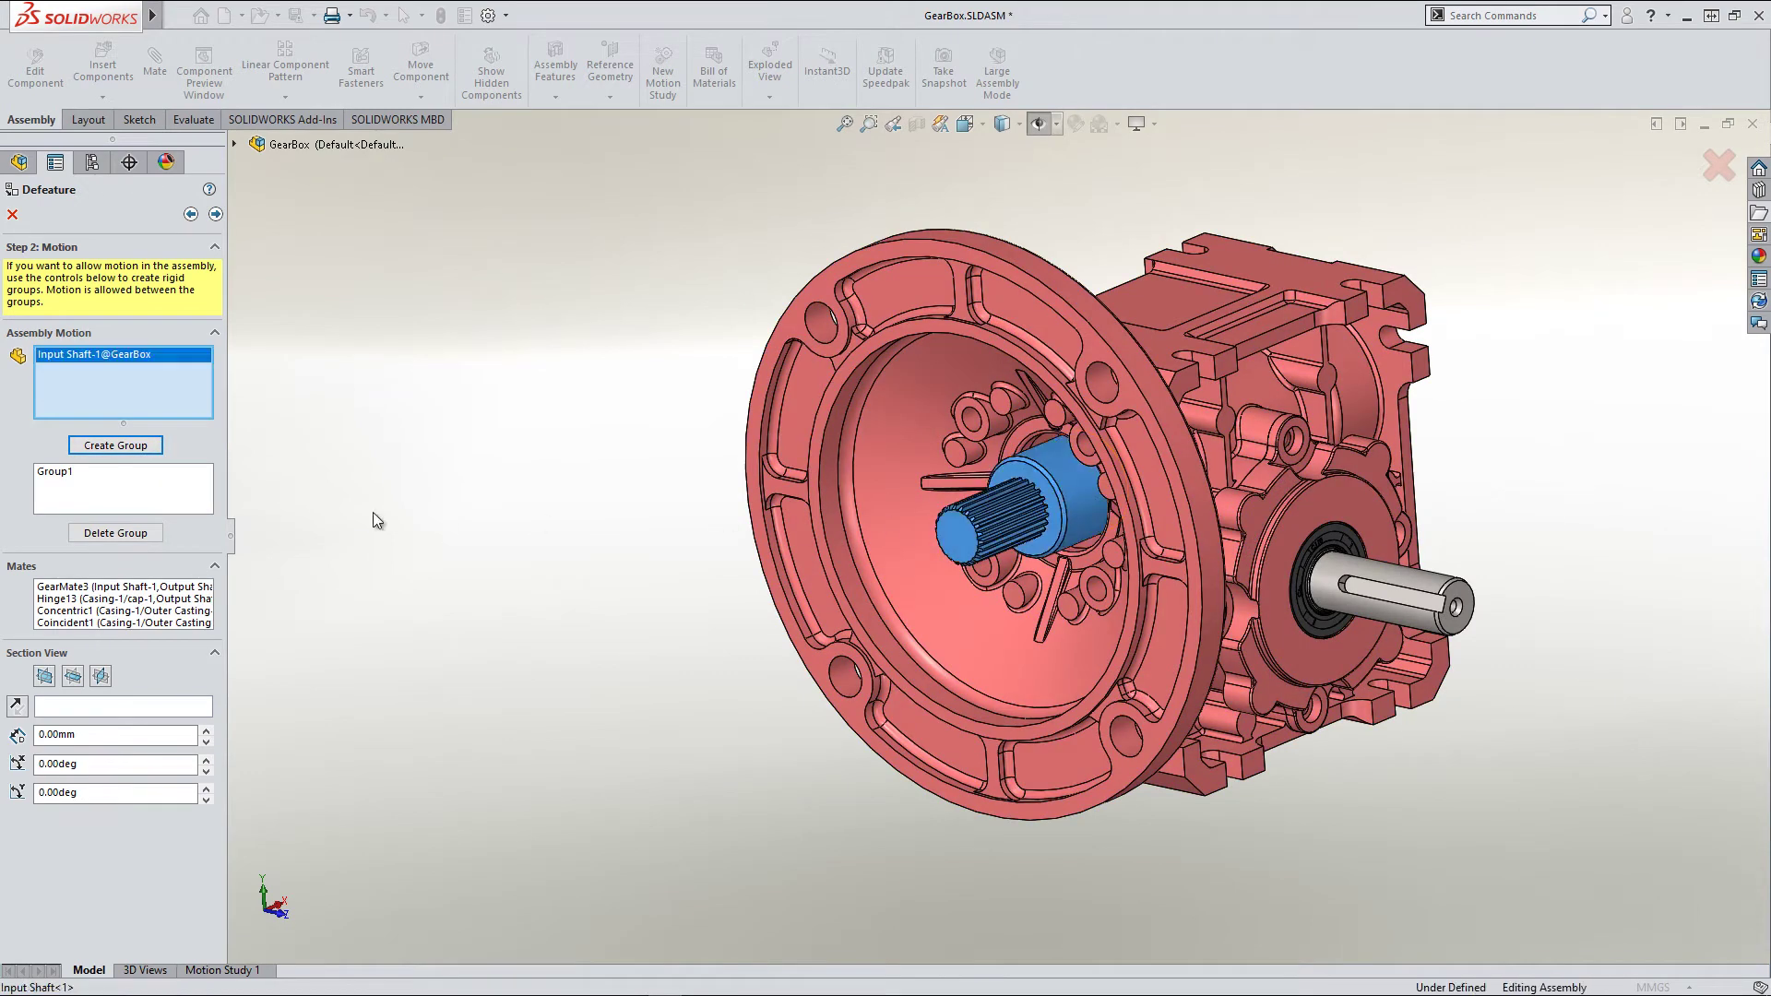
{"action": "left_click", "coordinate": [125, 446]}
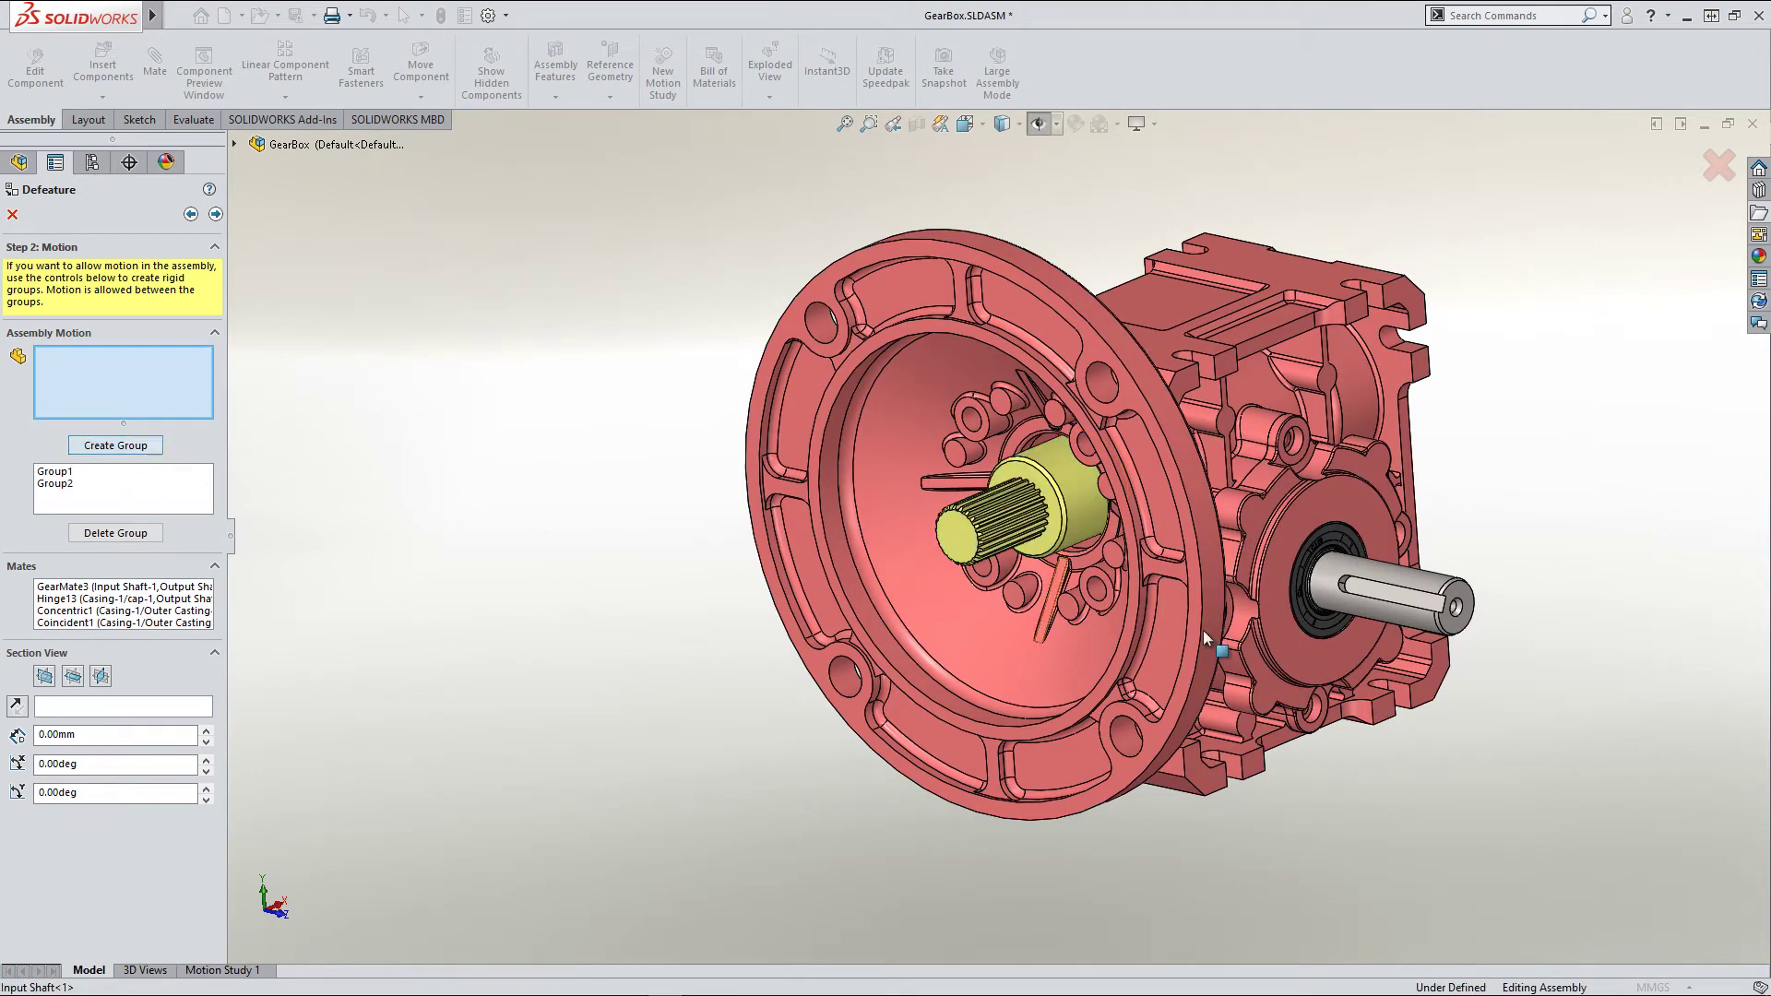
{"action": "left_click", "coordinate": [1388, 595]}
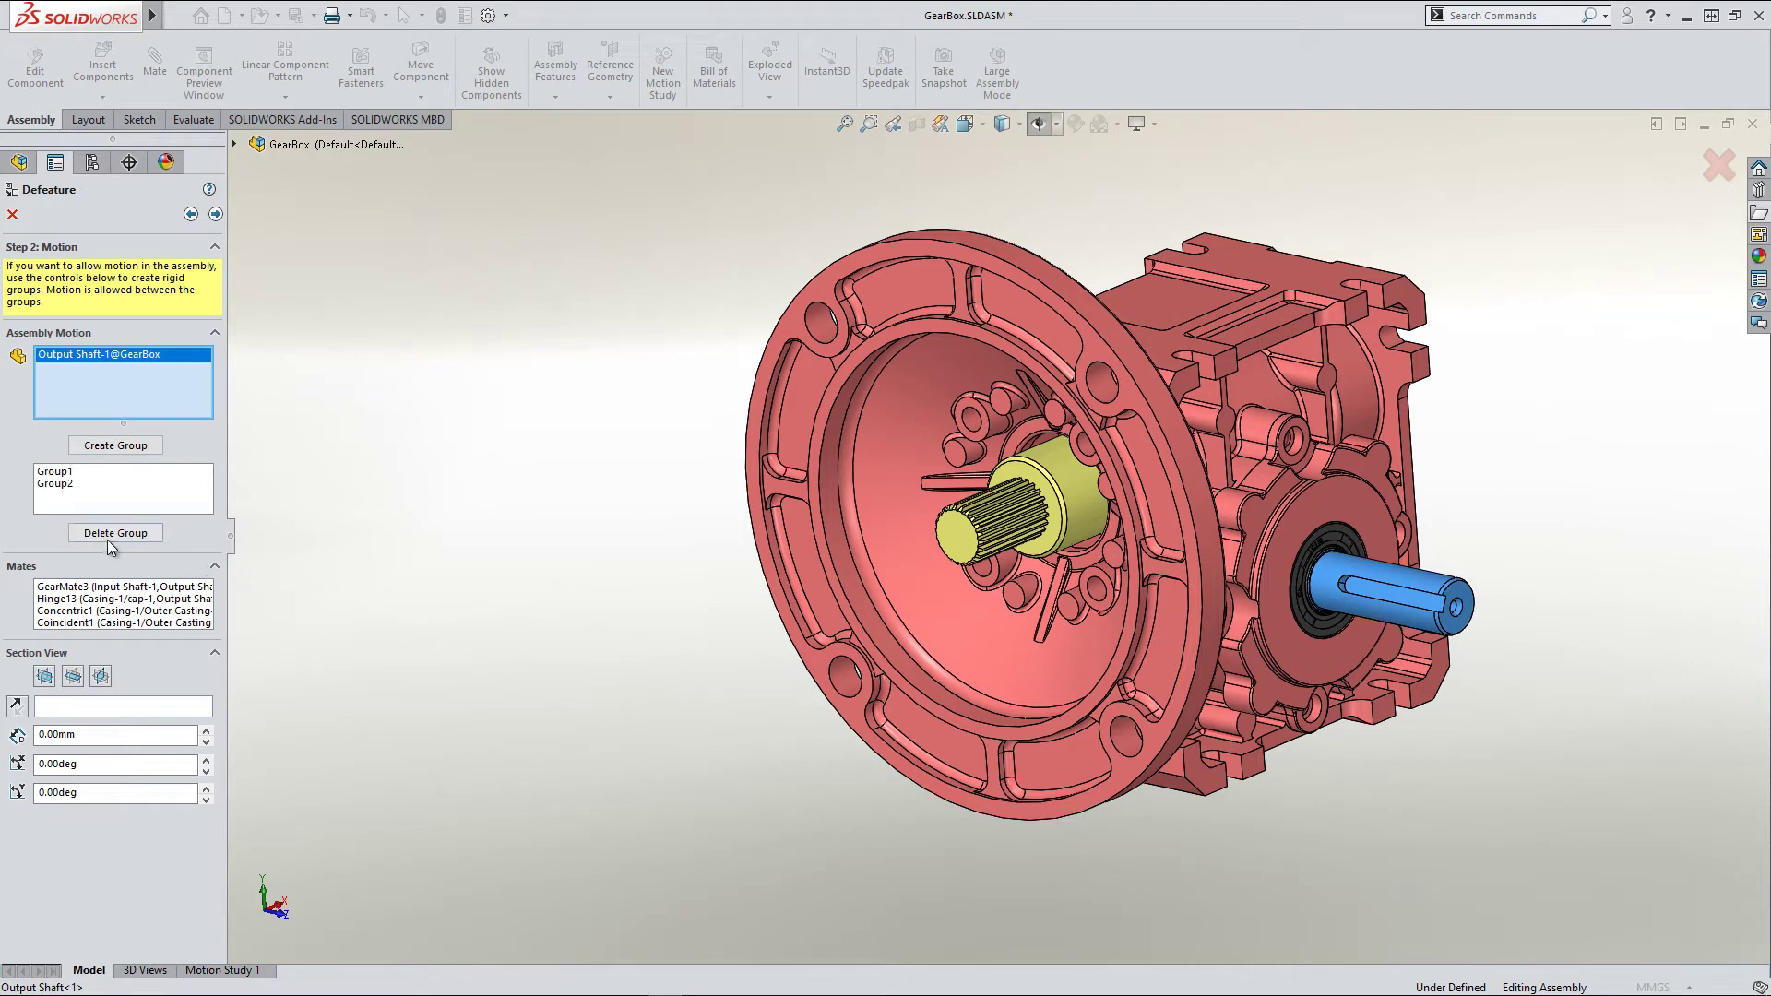
{"action": "left_click", "coordinate": [114, 446]}
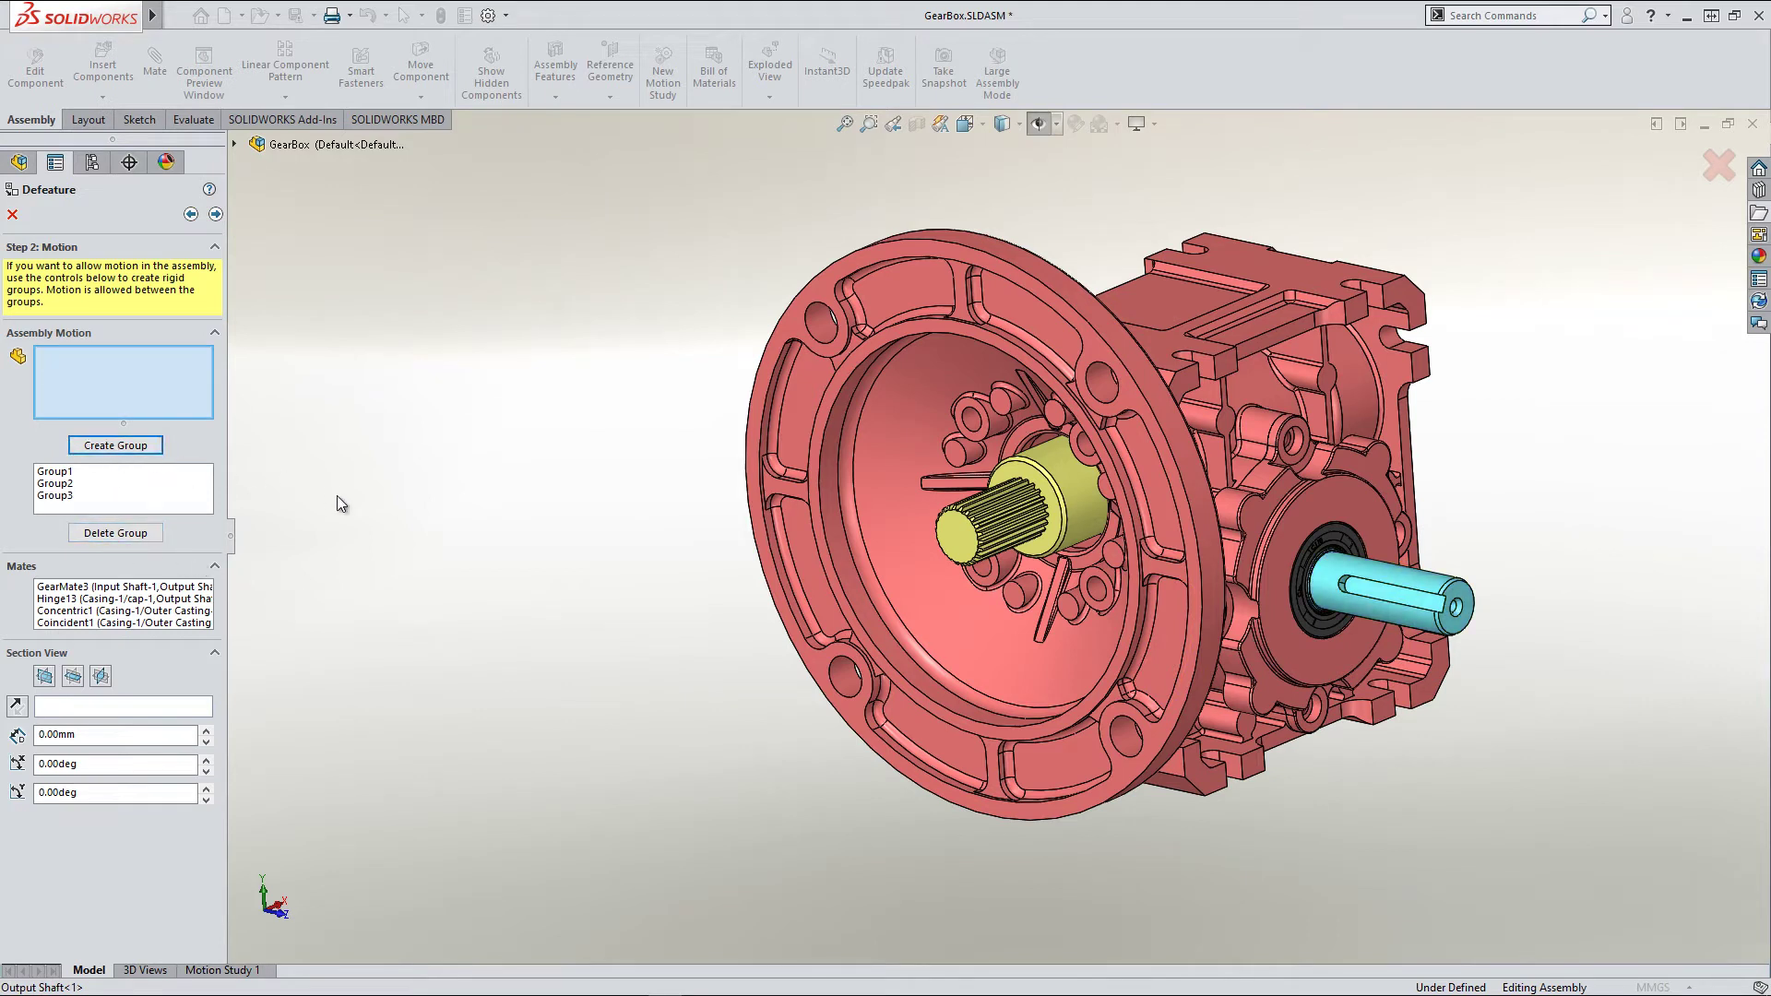
{"action": "left_click_drag", "start_coordinate": [119, 587], "coordinate": [125, 624]}
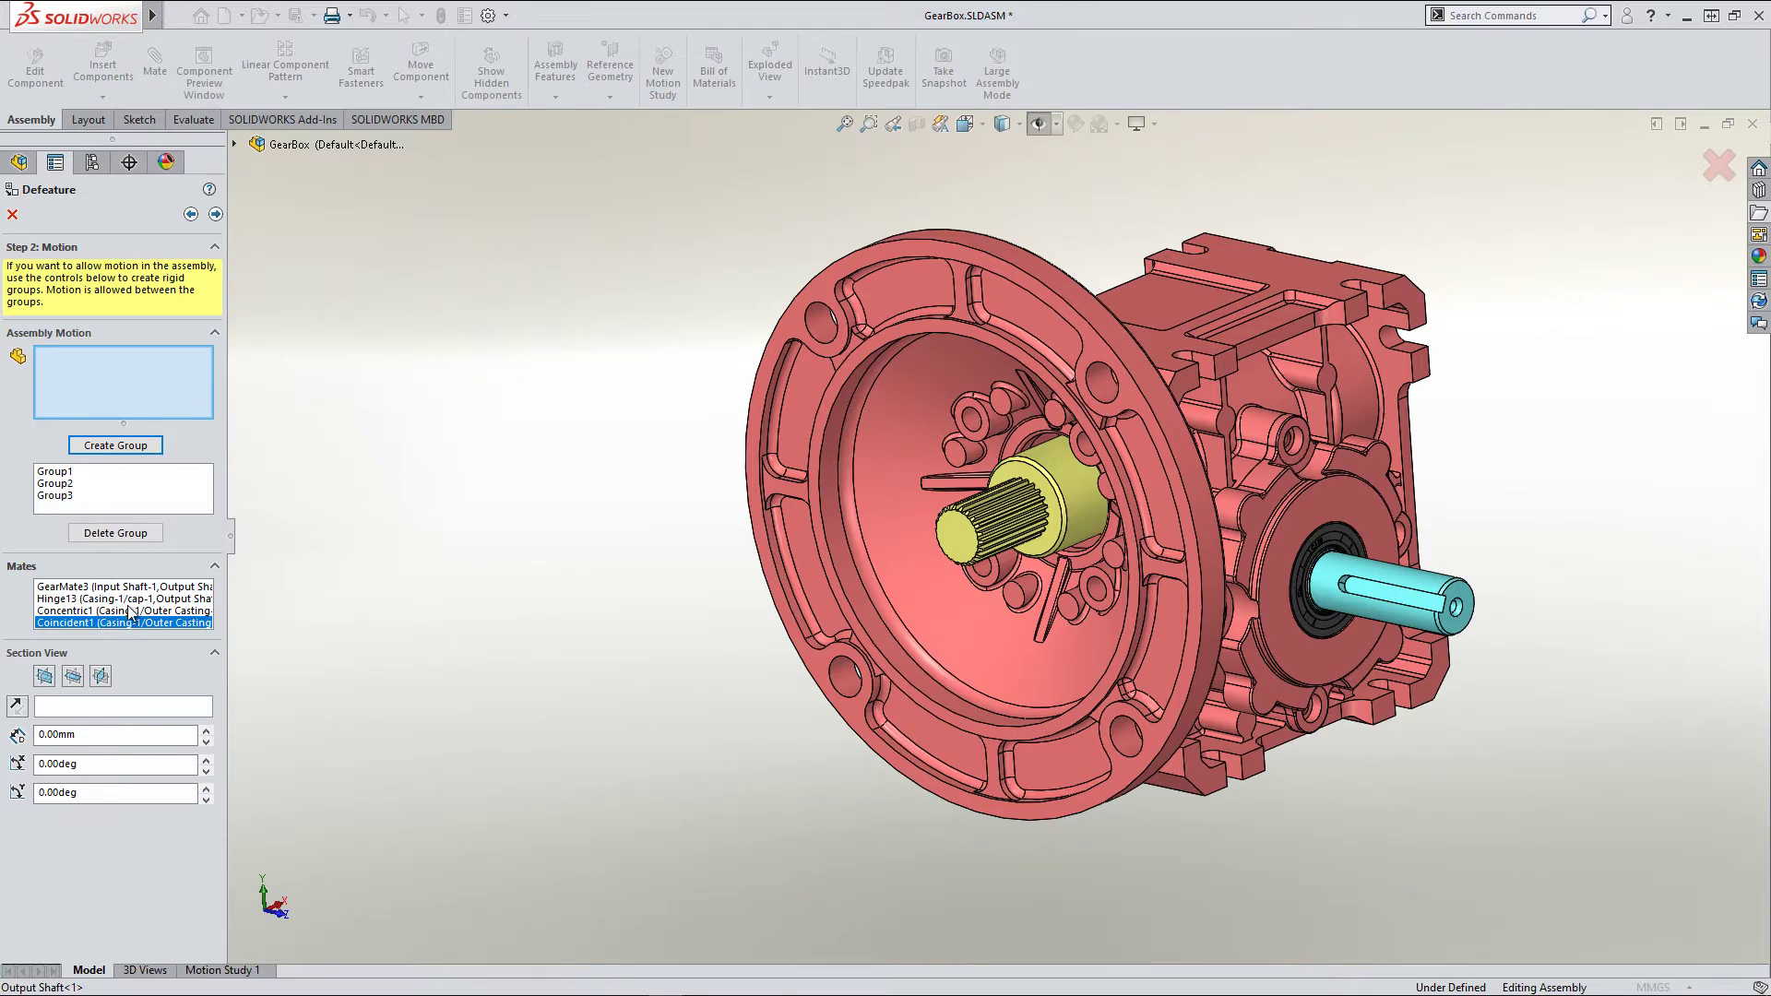
Delete Group1, Group2 and Group3 so no rigid groups remain, then advance.
{"action": "left_click", "coordinate": [57, 472]}
{"action": "left_click", "coordinate": [100, 533]}
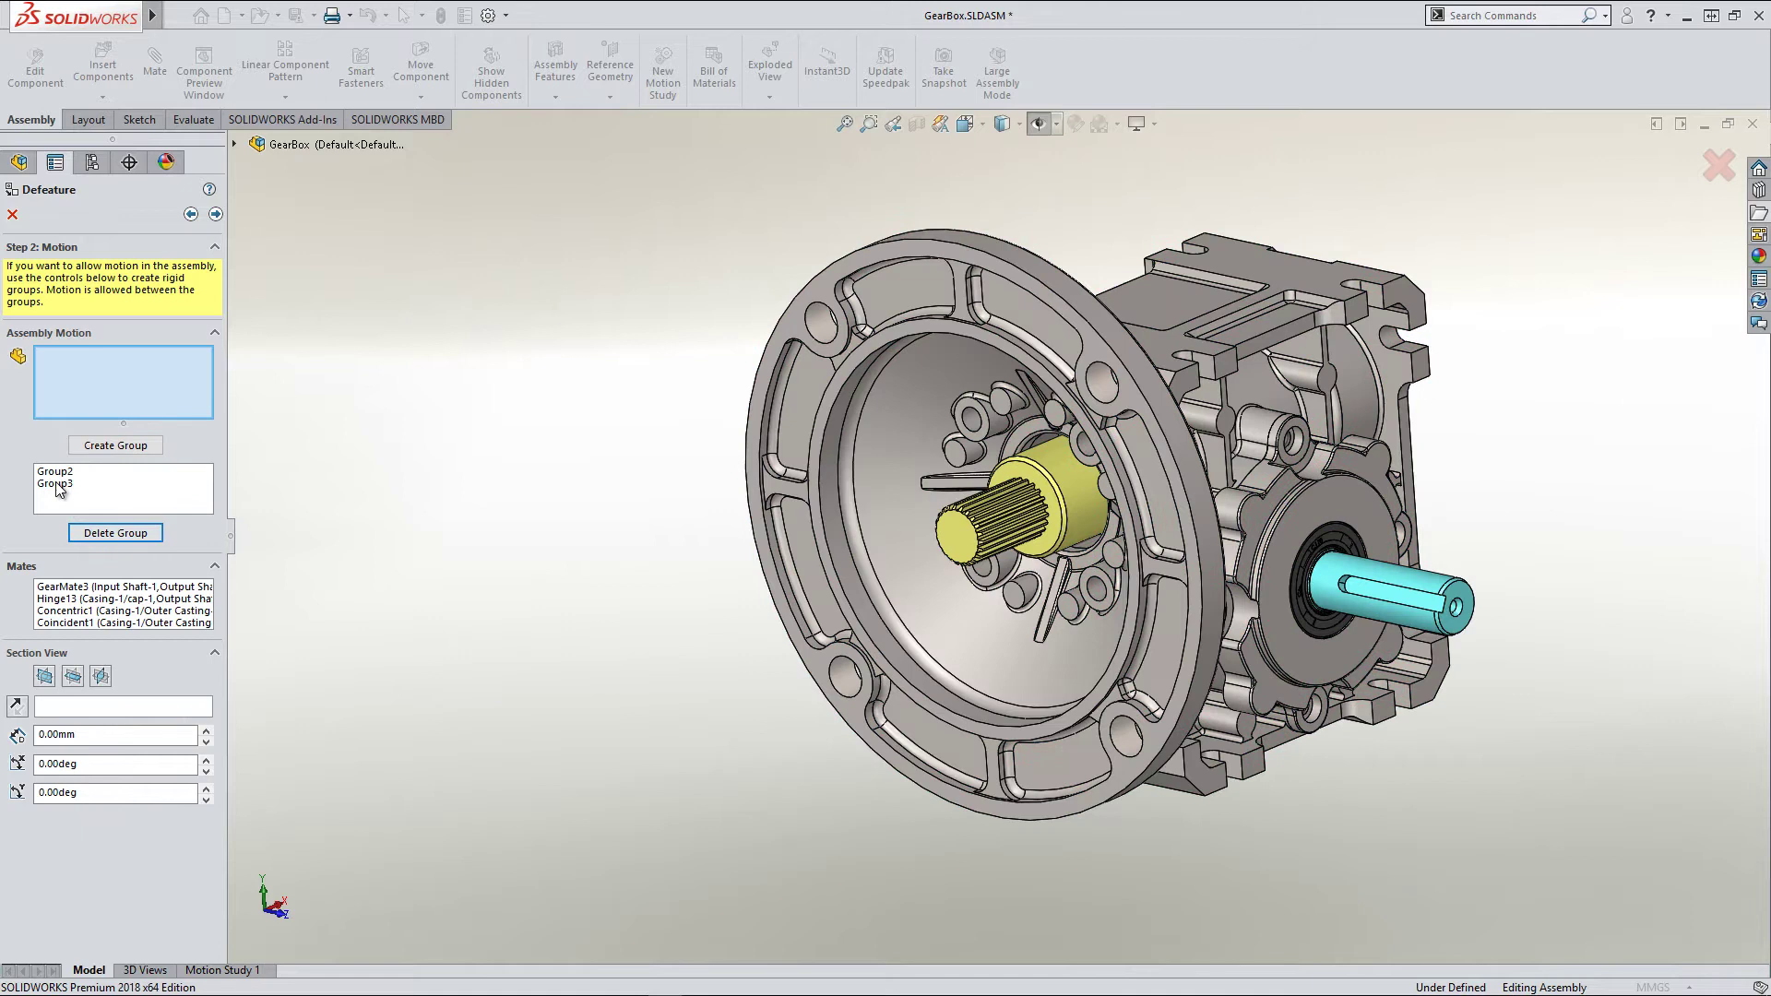
{"action": "left_click", "coordinate": [58, 472]}
{"action": "left_click", "coordinate": [98, 535]}
{"action": "left_click", "coordinate": [52, 472]}
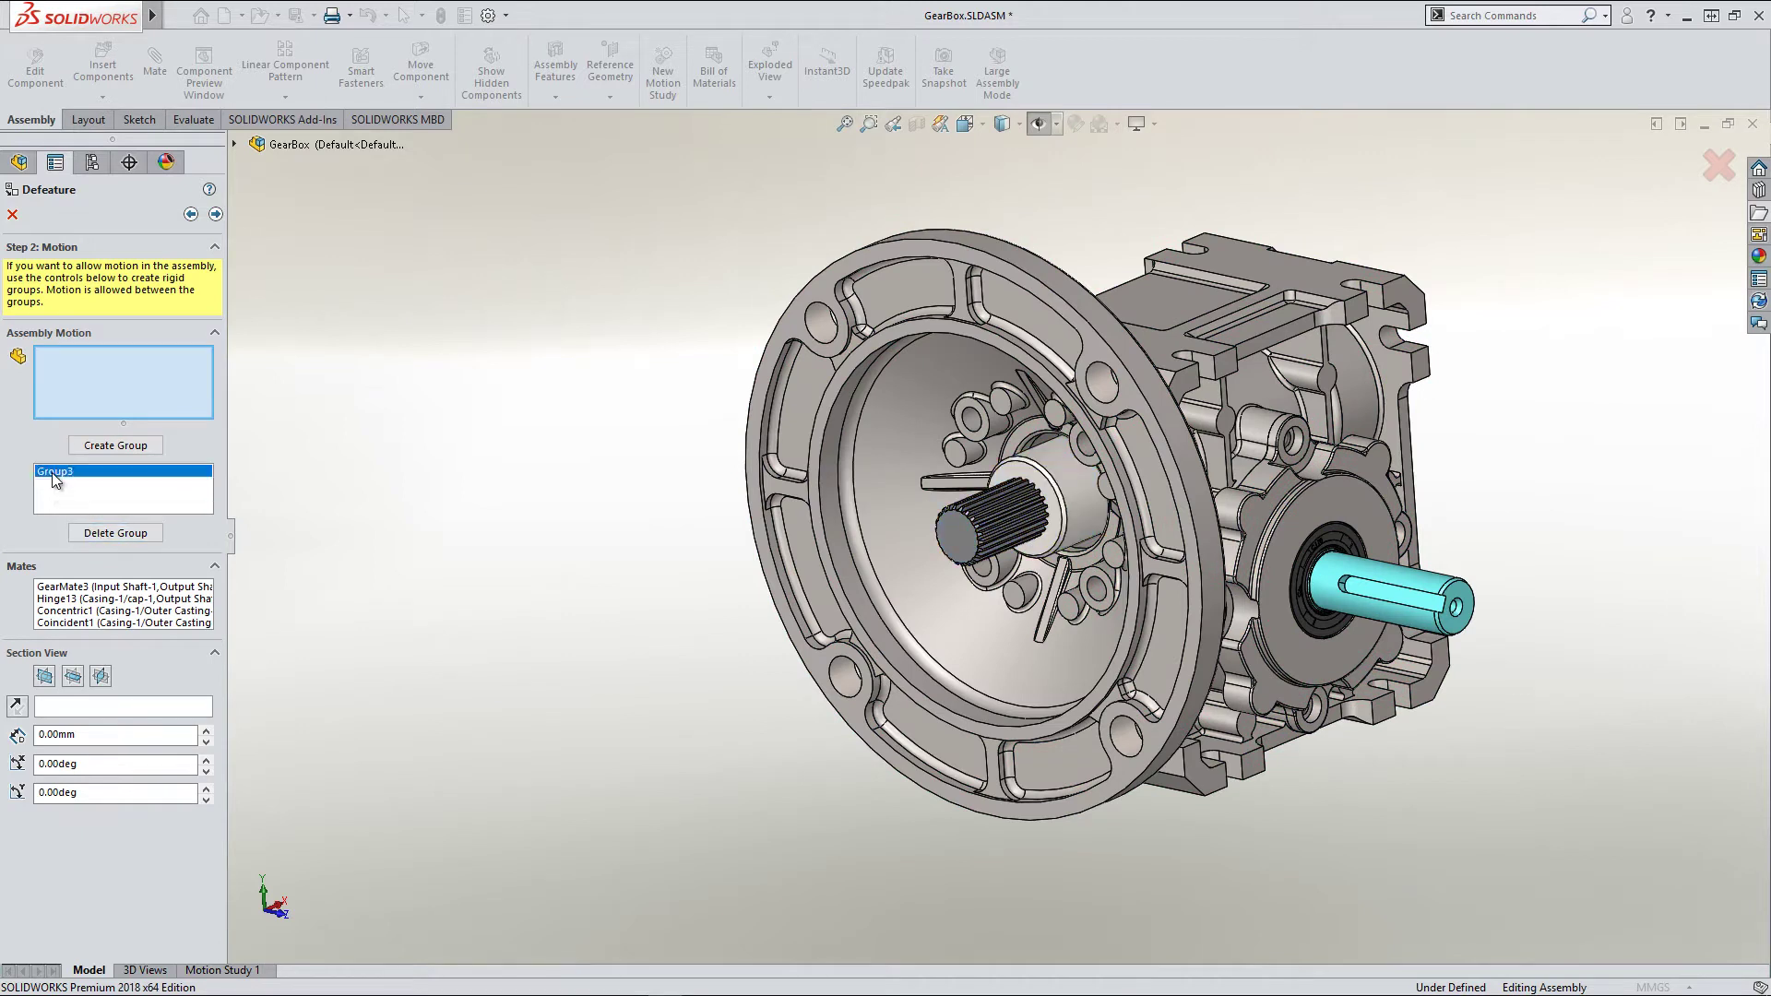
{"action": "left_click", "coordinate": [101, 540]}
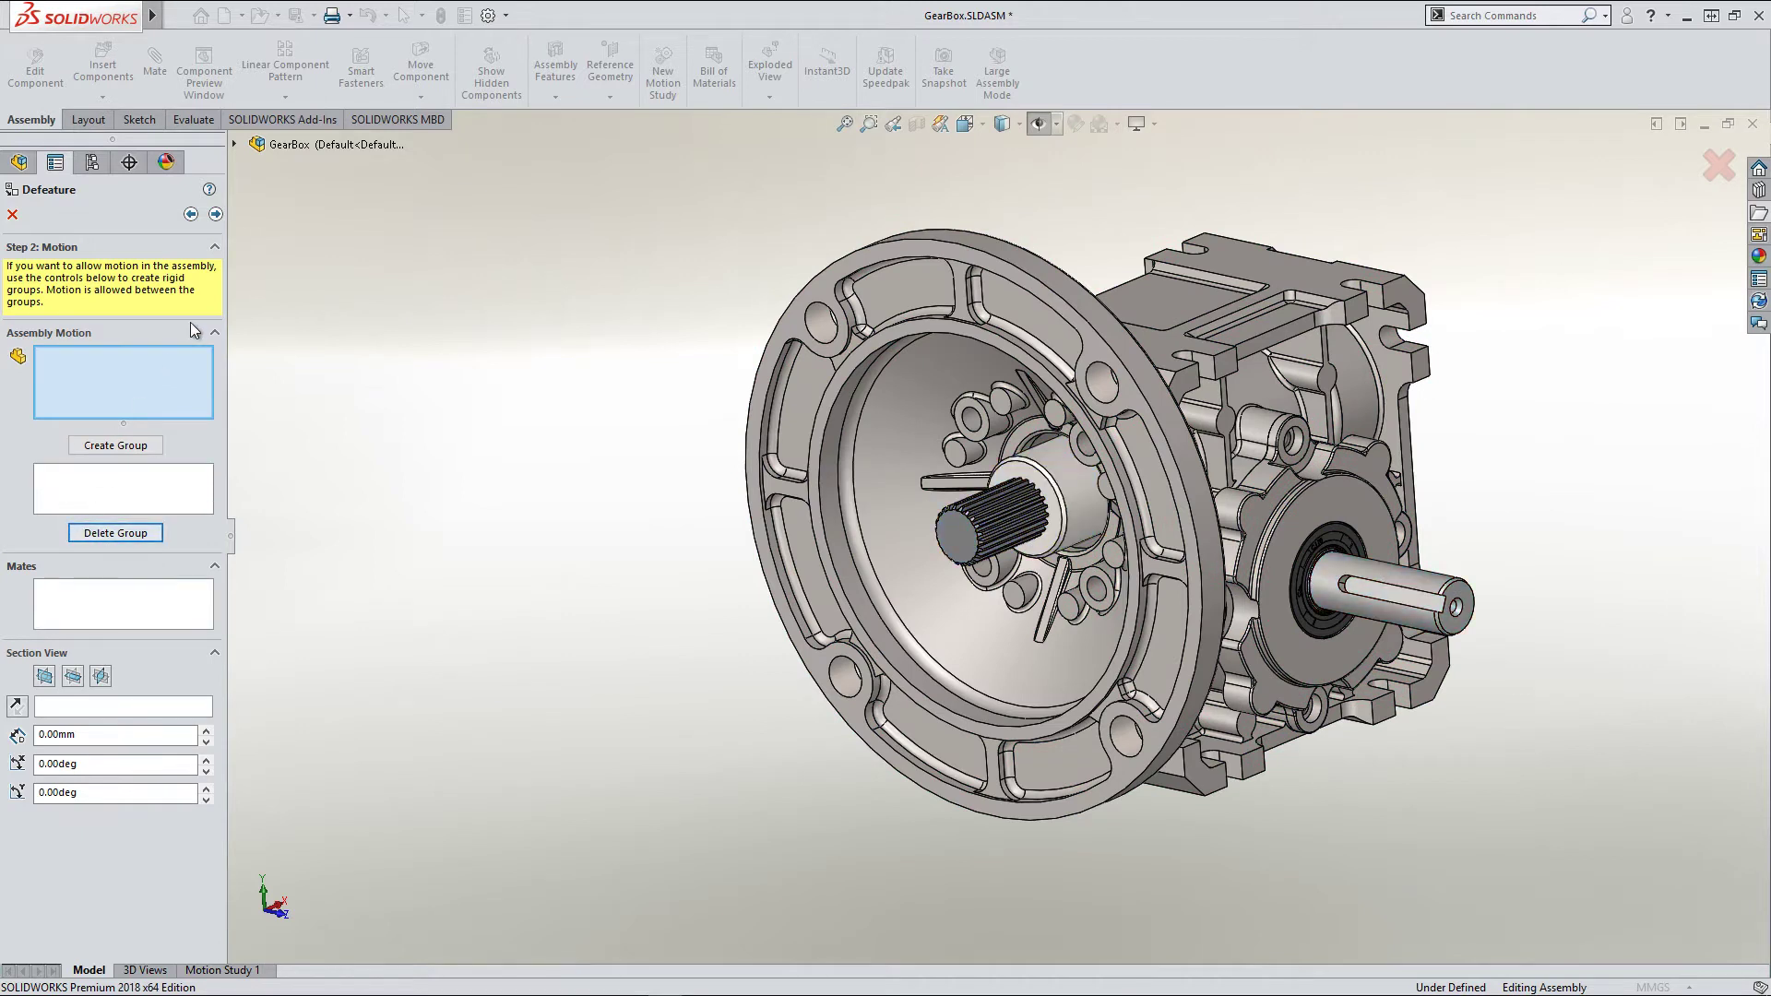
{"action": "left_click", "coordinate": [216, 214]}
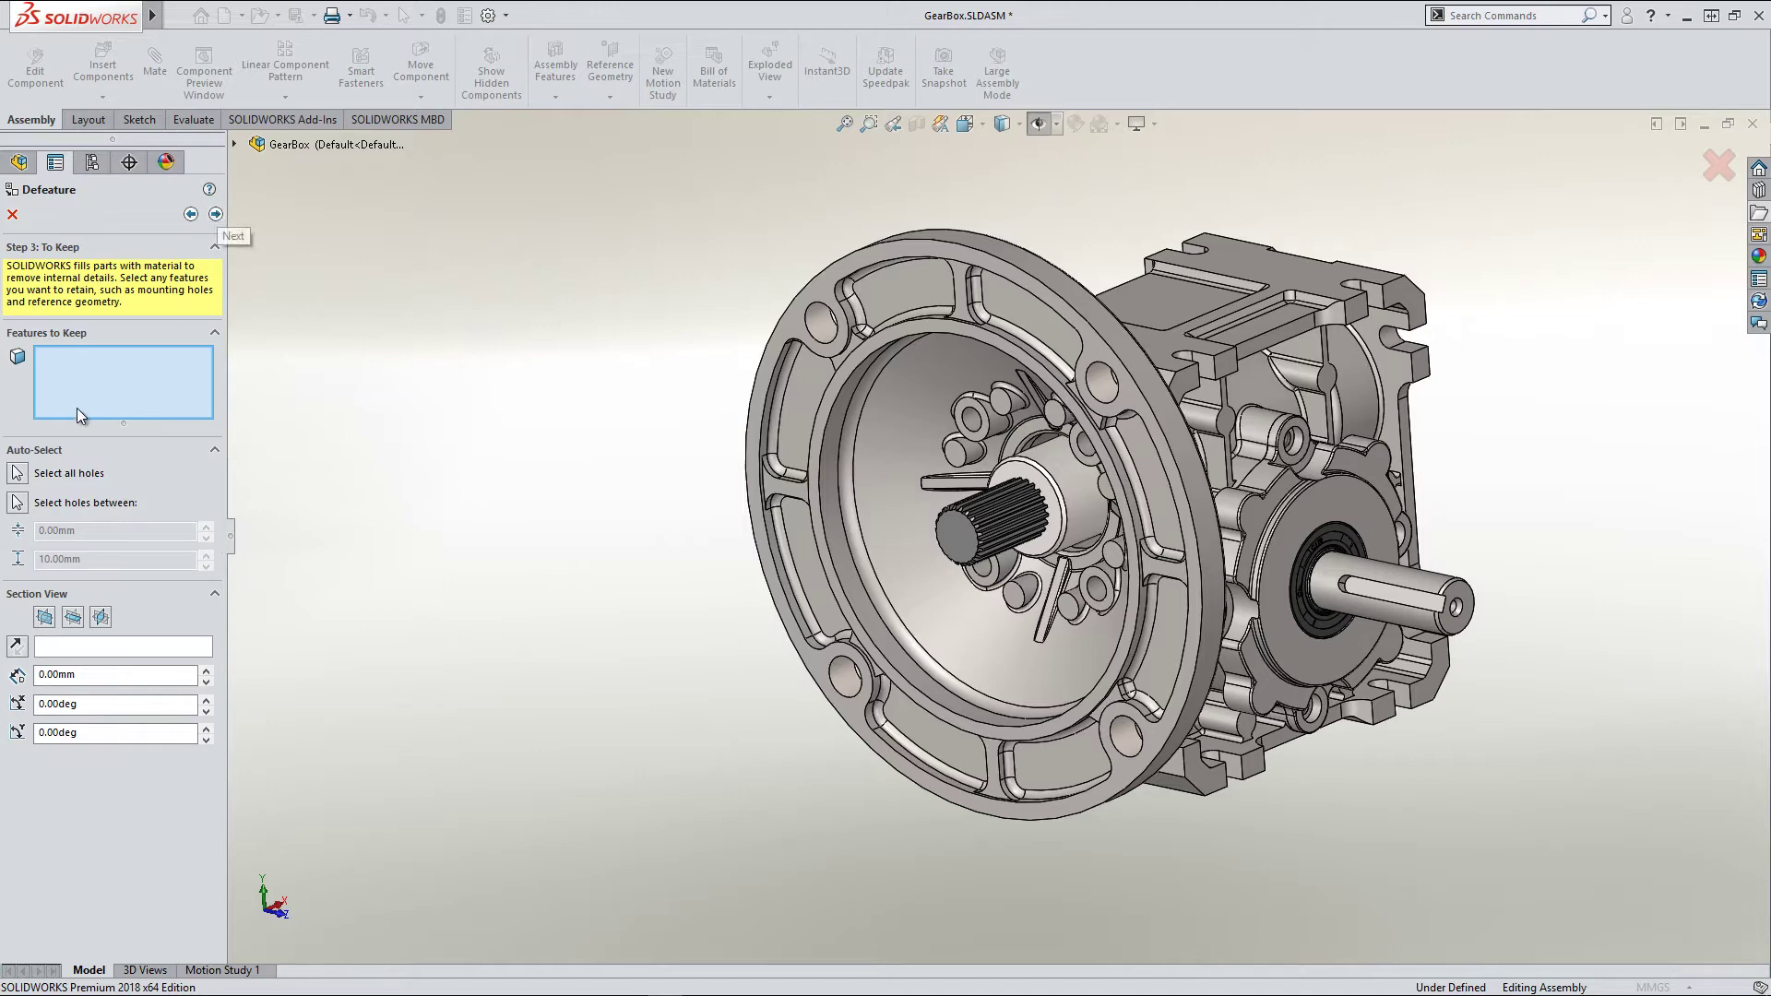
Keep the four flange mounting hole faces, the flange face and the cap face.
{"action": "left_click", "coordinate": [824, 334]}
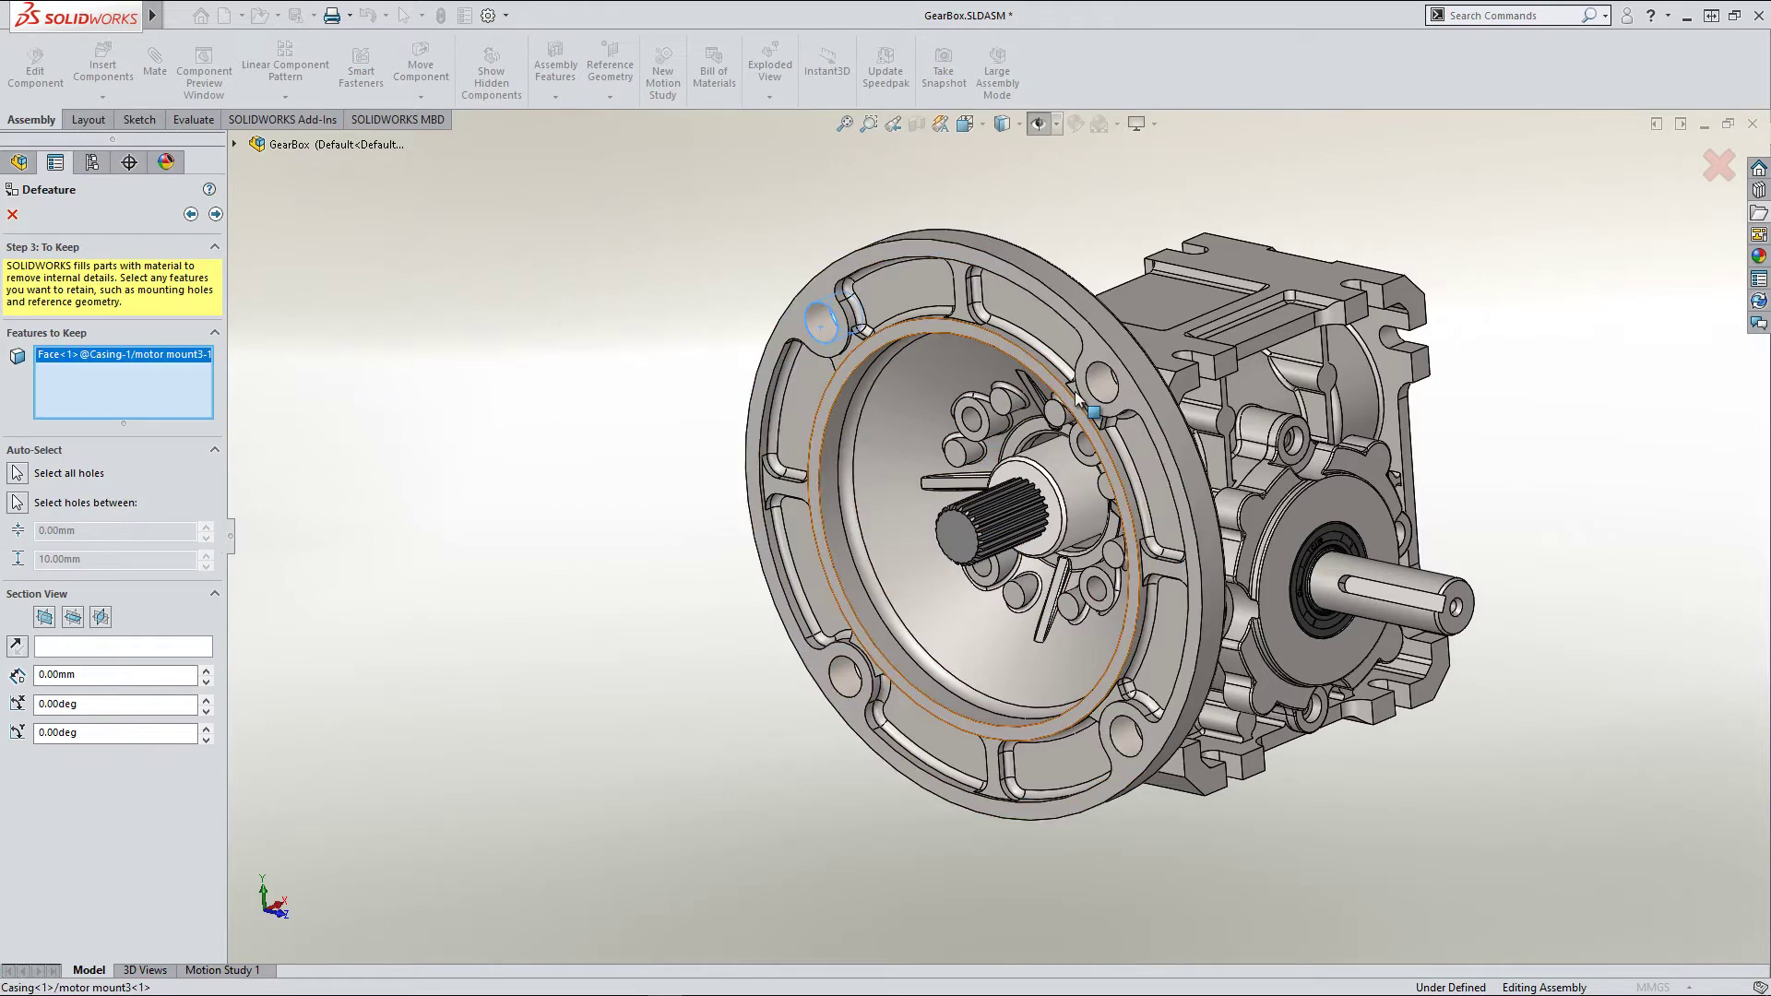
{"action": "left_click", "coordinate": [1100, 379]}
{"action": "left_click", "coordinate": [1126, 738]}
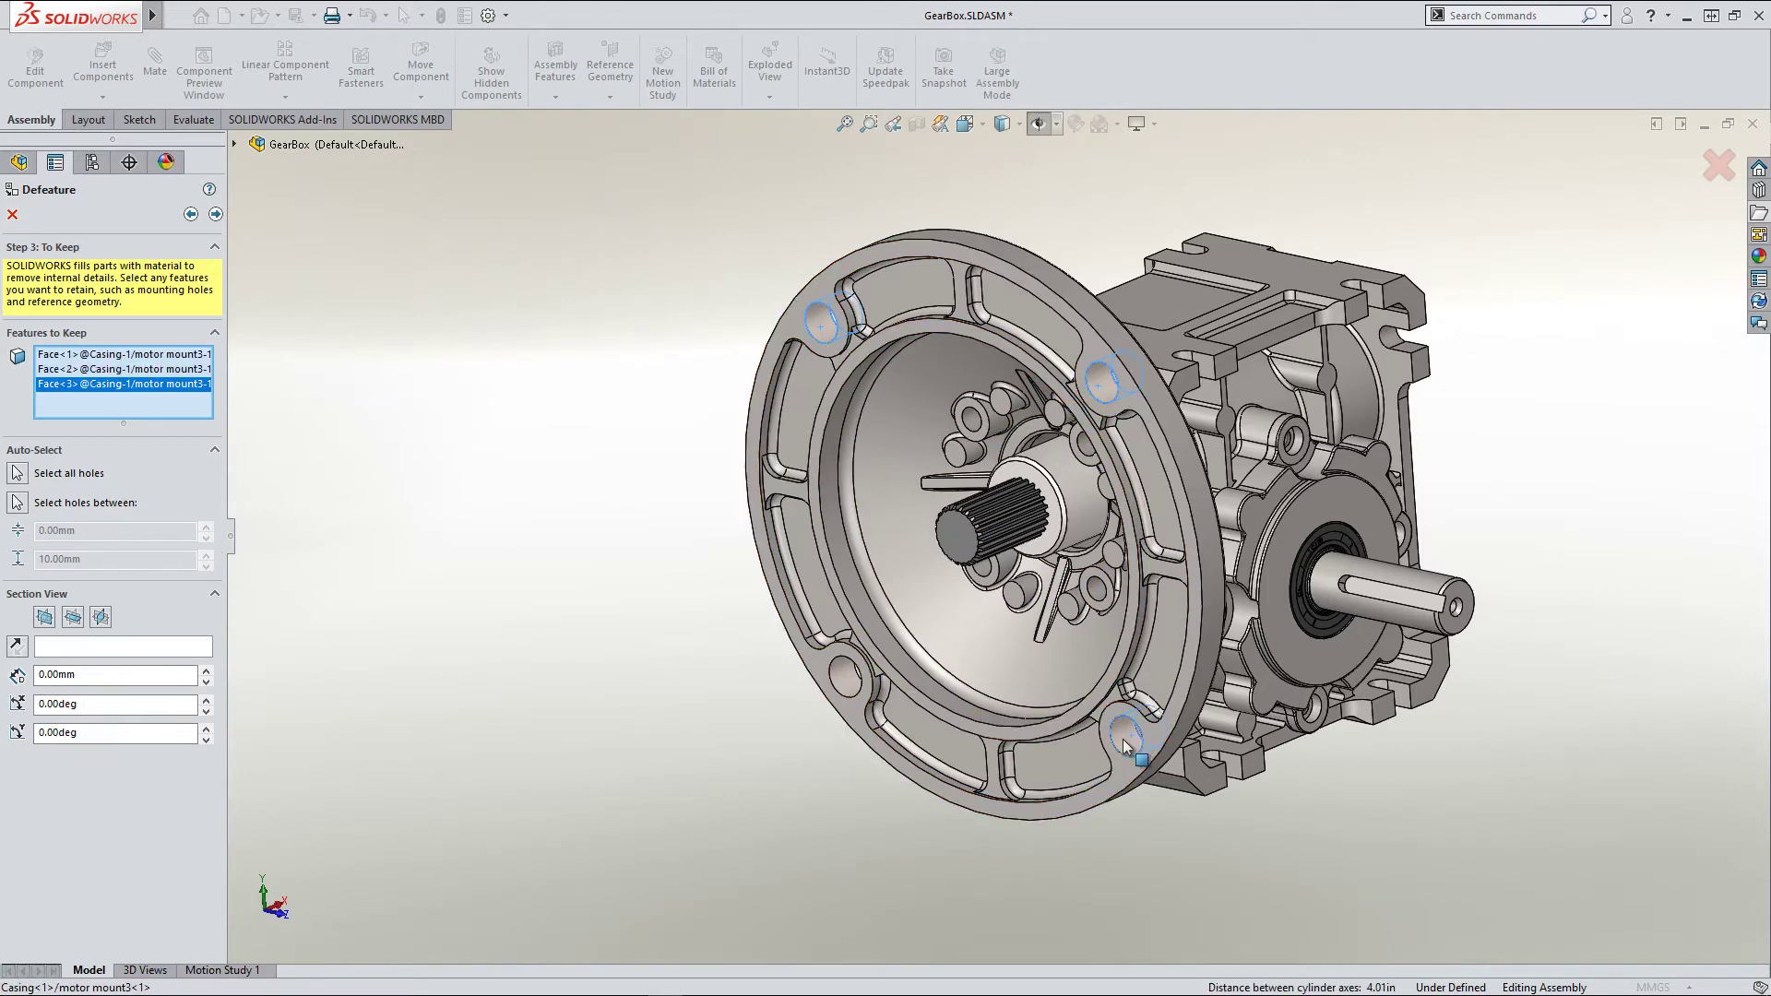
{"action": "left_click", "coordinate": [849, 681]}
{"action": "left_click", "coordinate": [868, 729]}
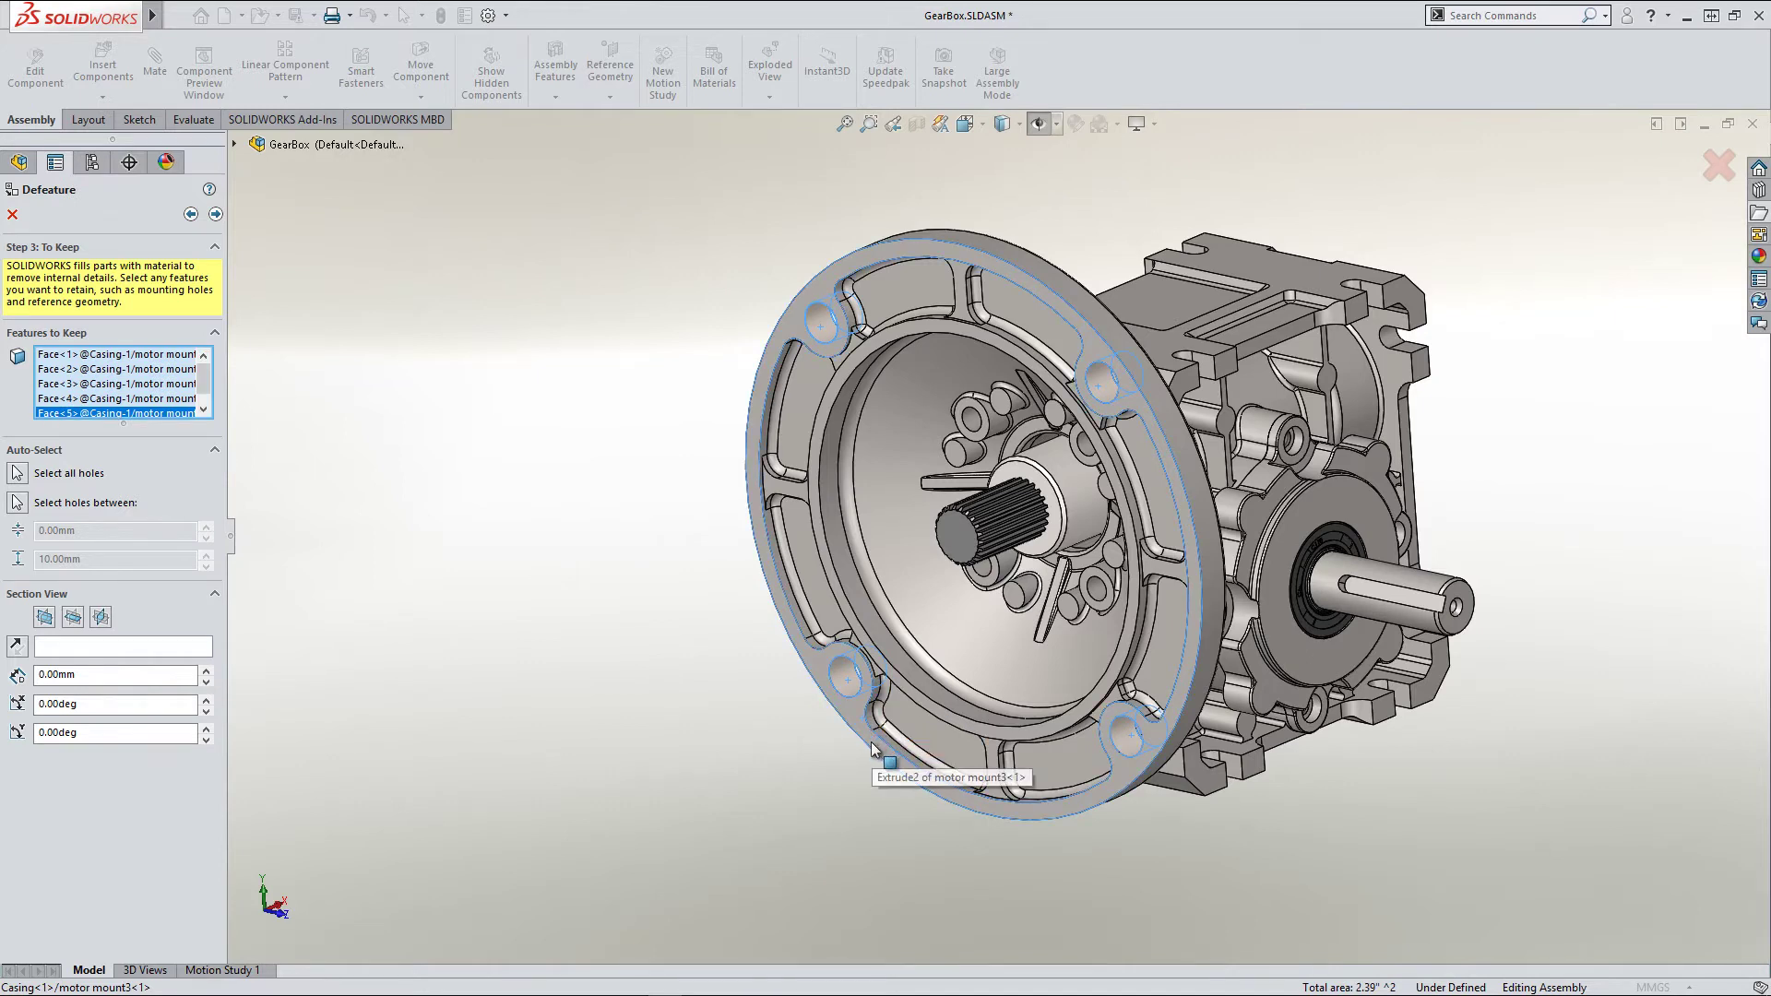
{"action": "left_click", "coordinate": [1290, 647]}
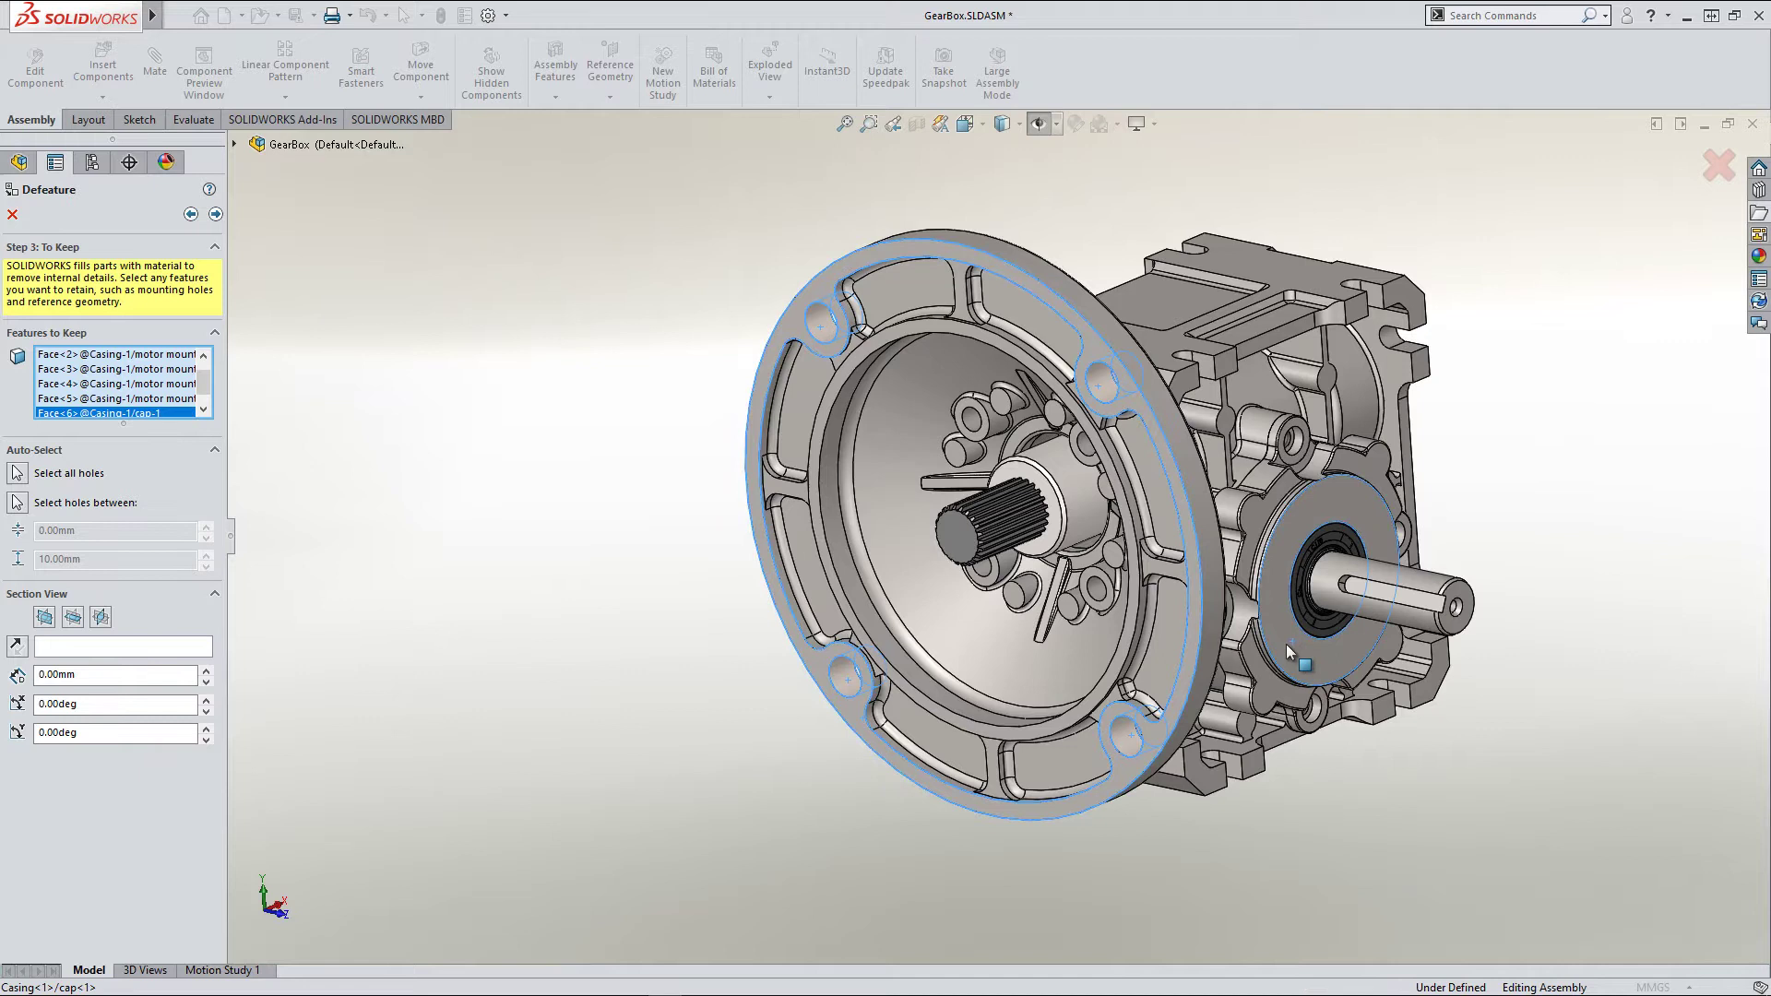
Run Removing Features, review the filled preview, and reach Feature Removal Complete.
{"action": "left_click", "coordinate": [216, 214]}
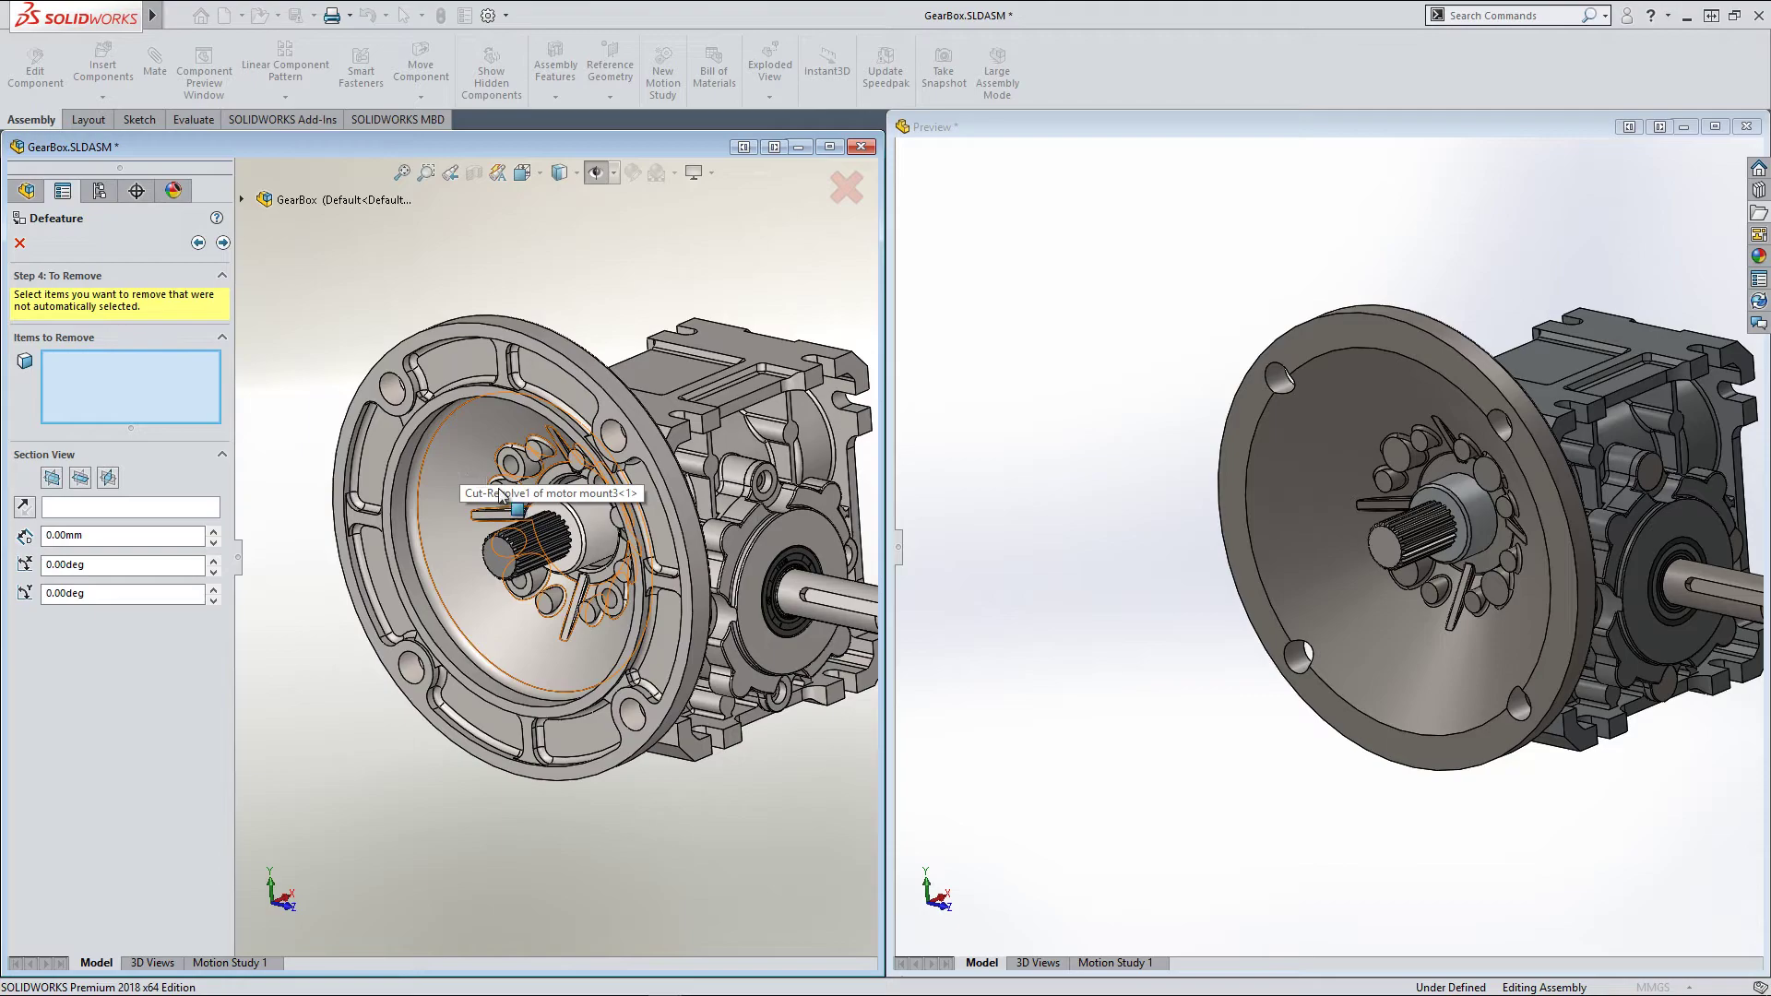
{"action": "middle_click_drag", "start_coordinate": [521, 564], "coordinate": [561, 623]}
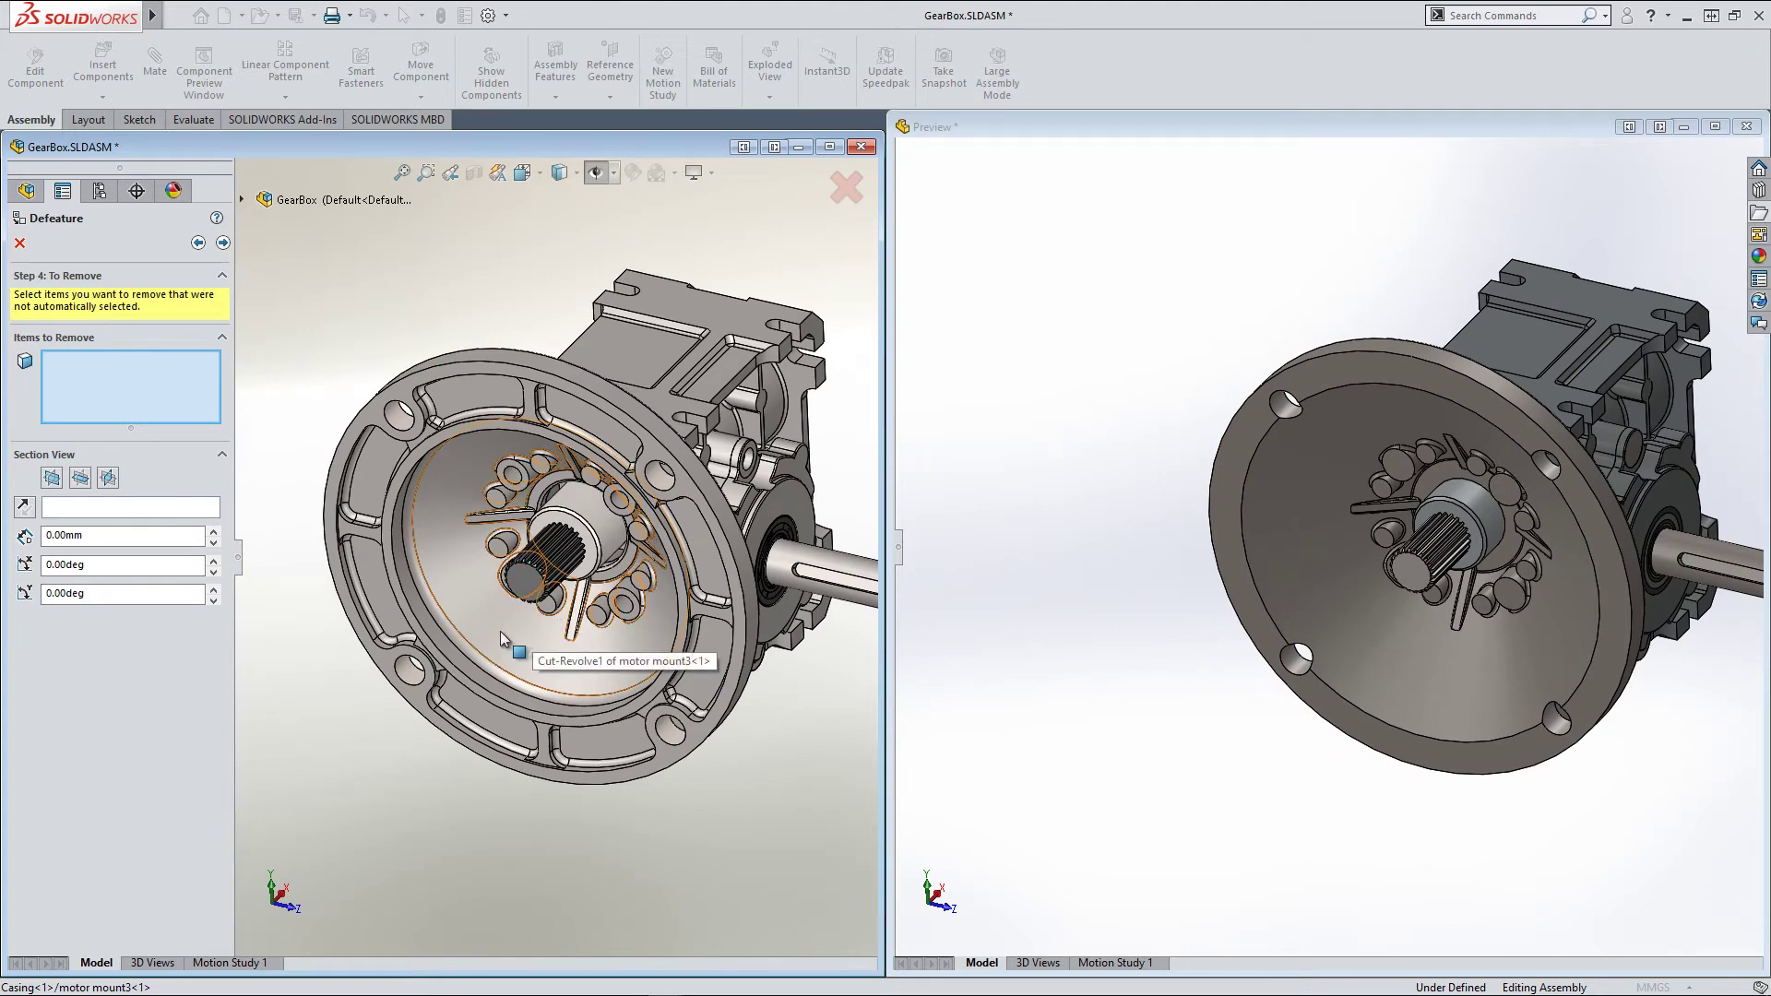
{"action": "left_click", "coordinate": [222, 243]}
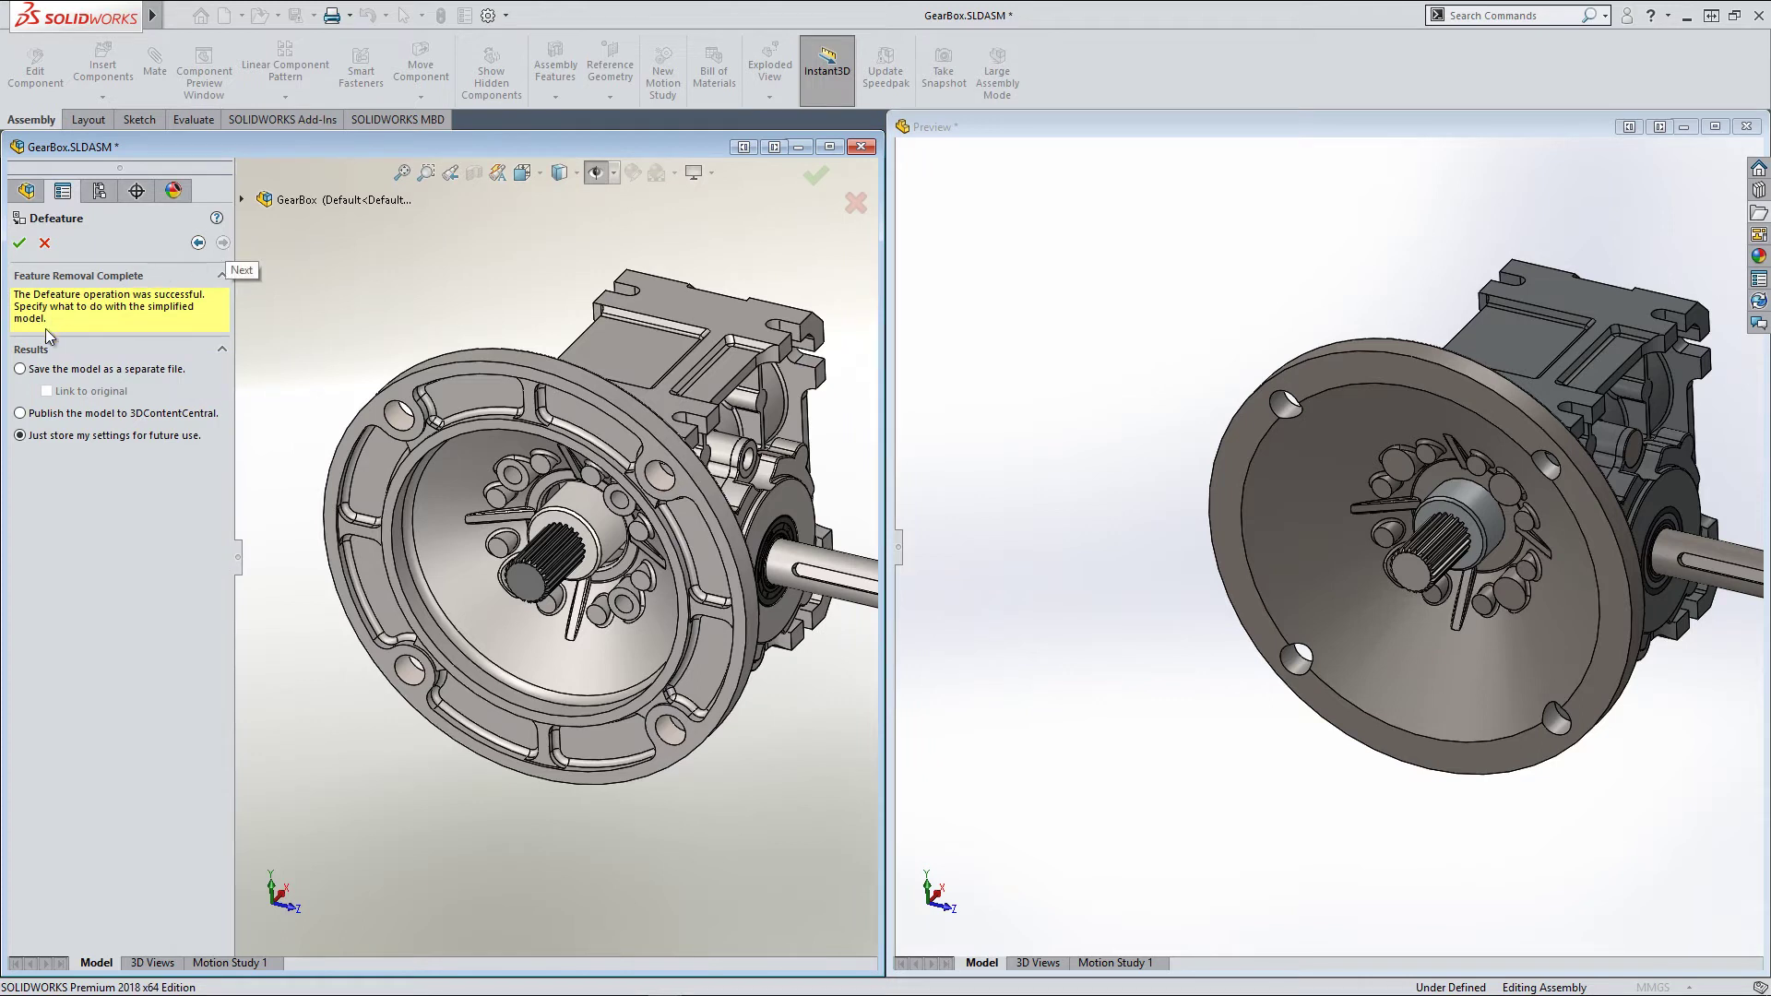
Choose 'Save the model as a separate file' with 'Link to original' checked.
{"action": "left_click", "coordinate": [39, 370]}
{"action": "left_click", "coordinate": [47, 392]}
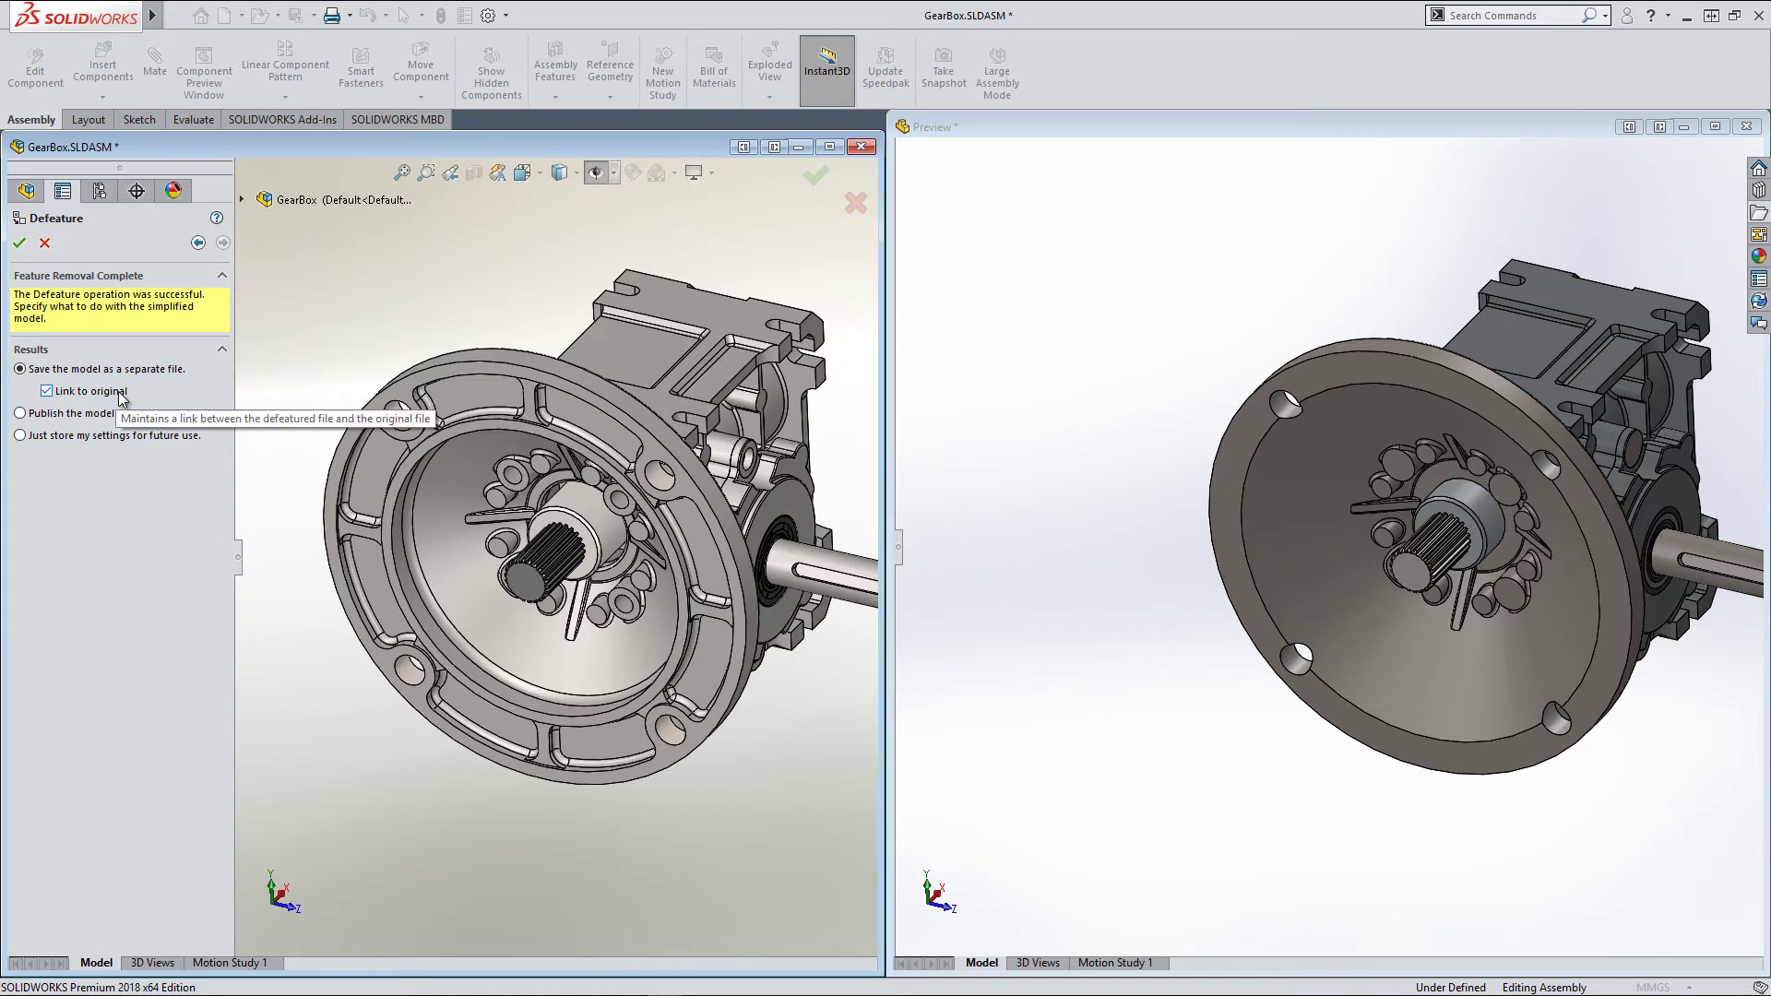
Save the defeatured part as GearBox_defeature.sldprt on the Desktop, replacing the existing file.
{"action": "left_click", "coordinate": [17, 245]}
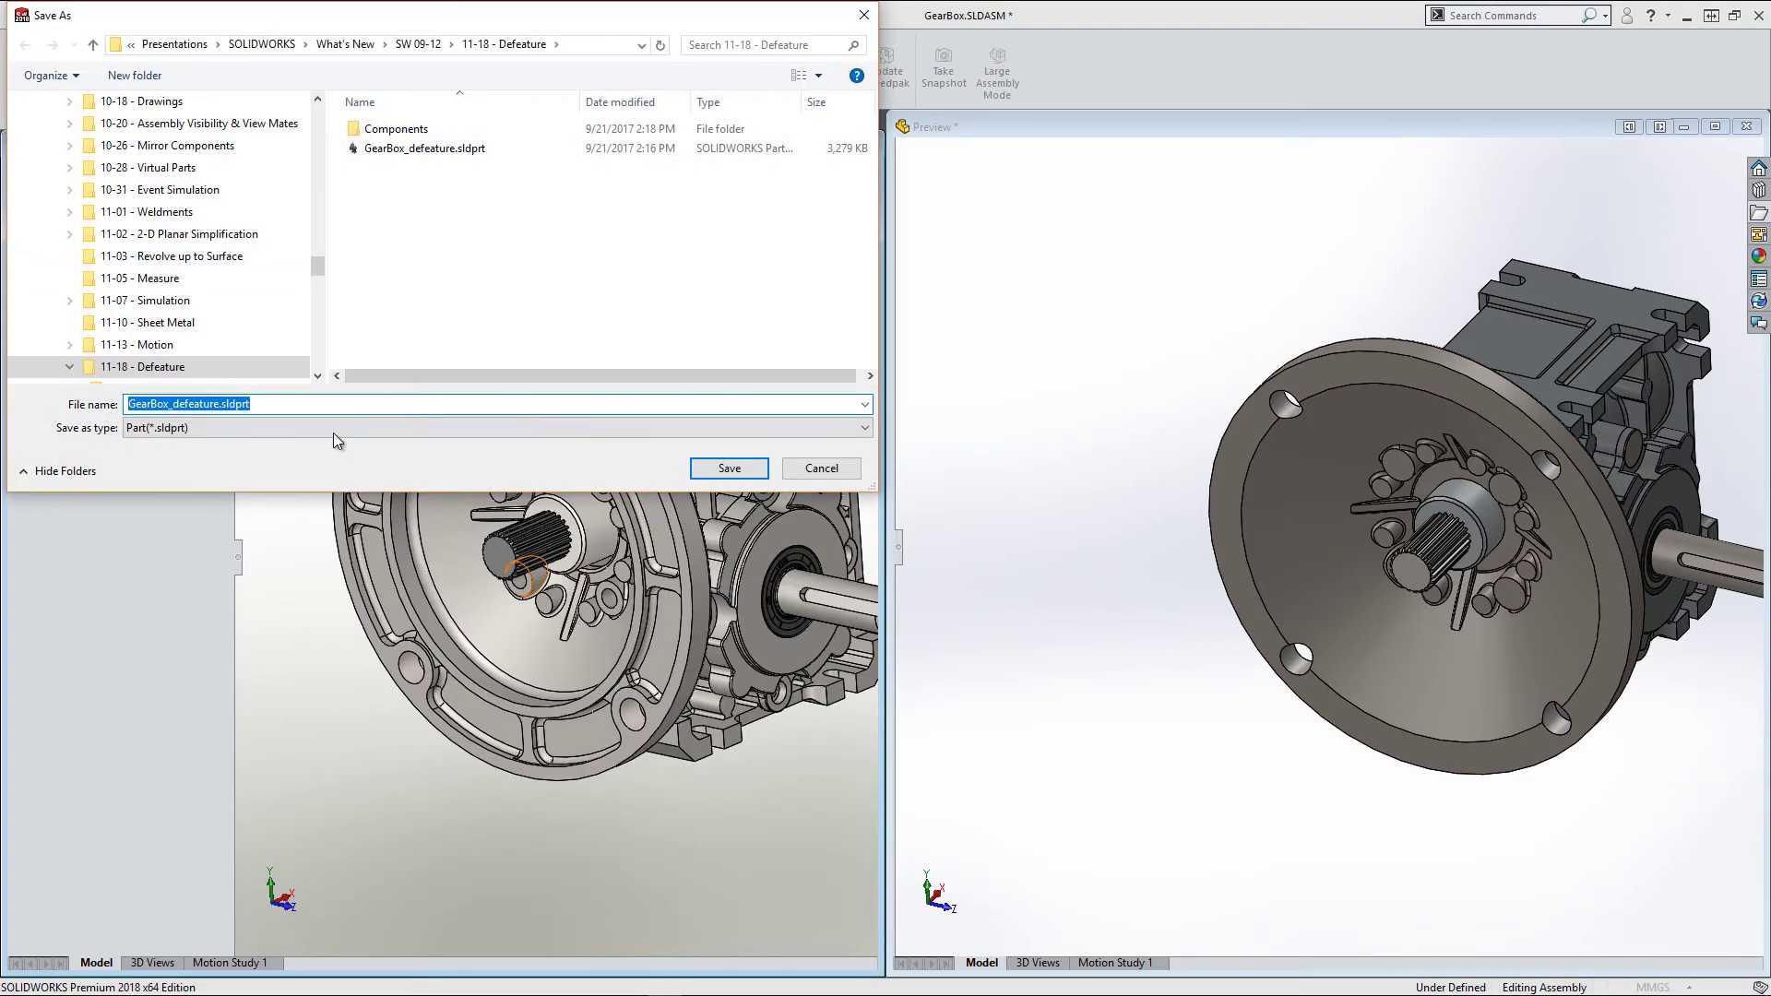
{"action": "left_click", "coordinate": [343, 404]}
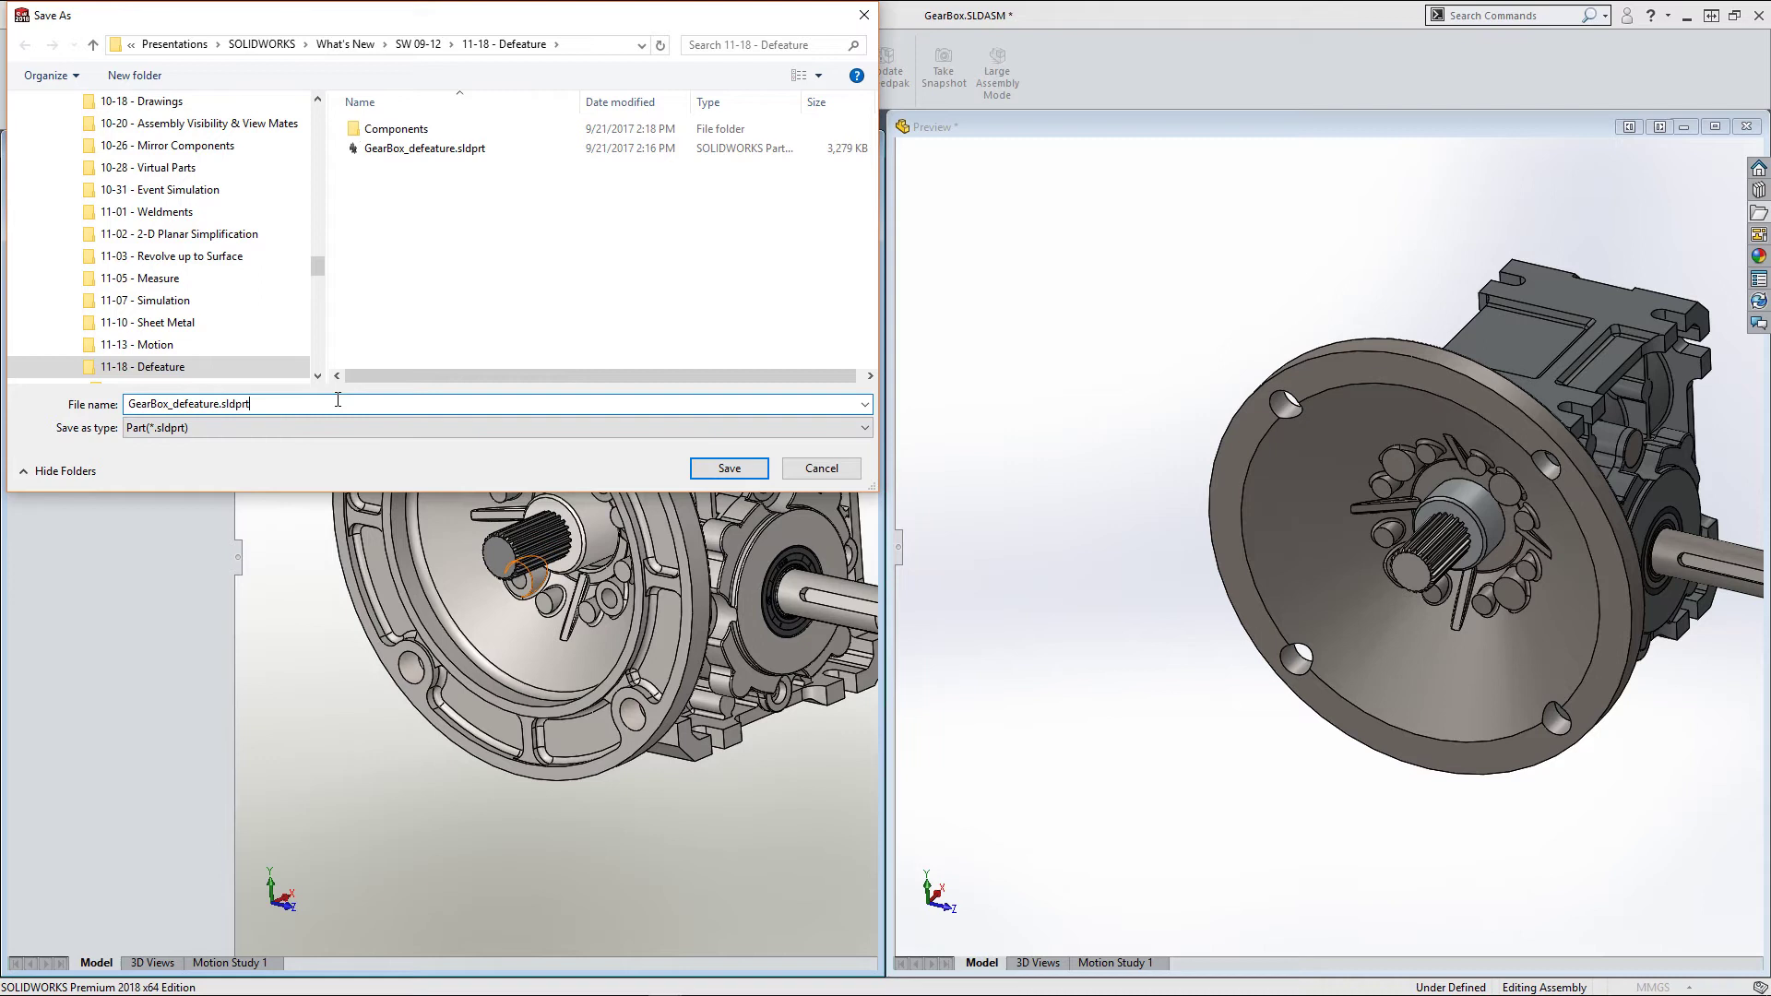
{"action": "left_click_drag", "start_coordinate": [317, 268], "coordinate": [316, 120]}
{"action": "left_click", "coordinate": [106, 139]}
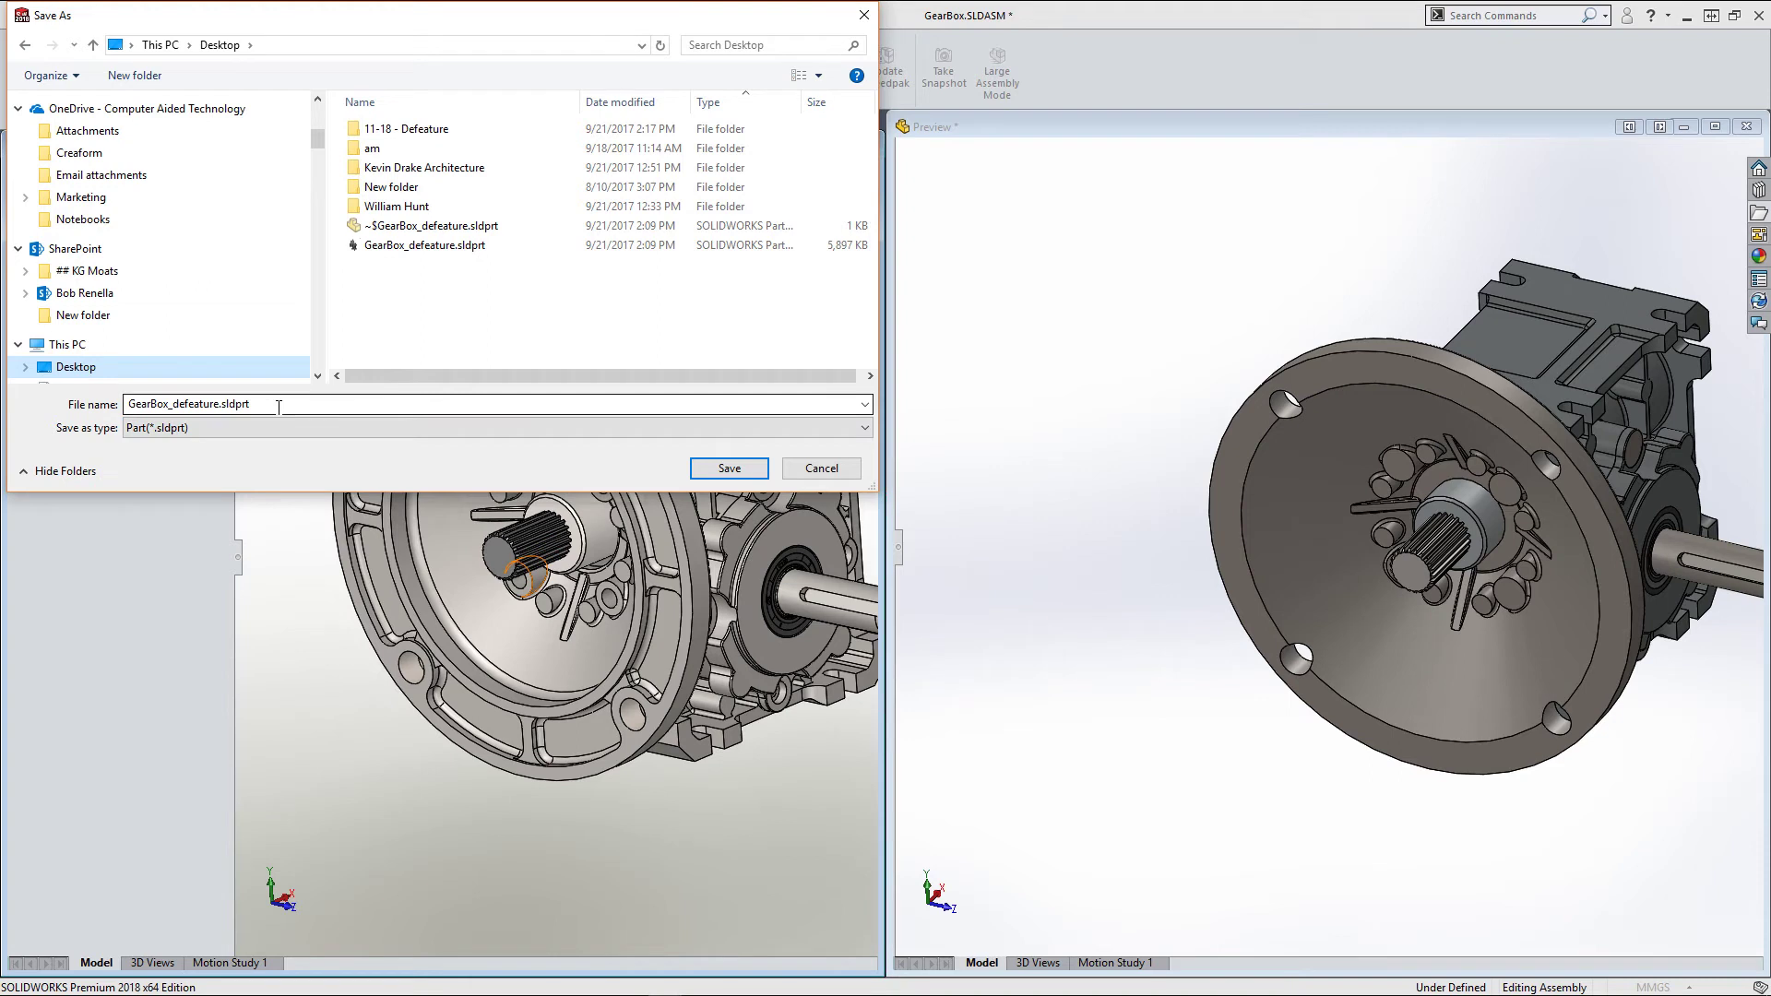
{"action": "left_click", "coordinate": [722, 476]}
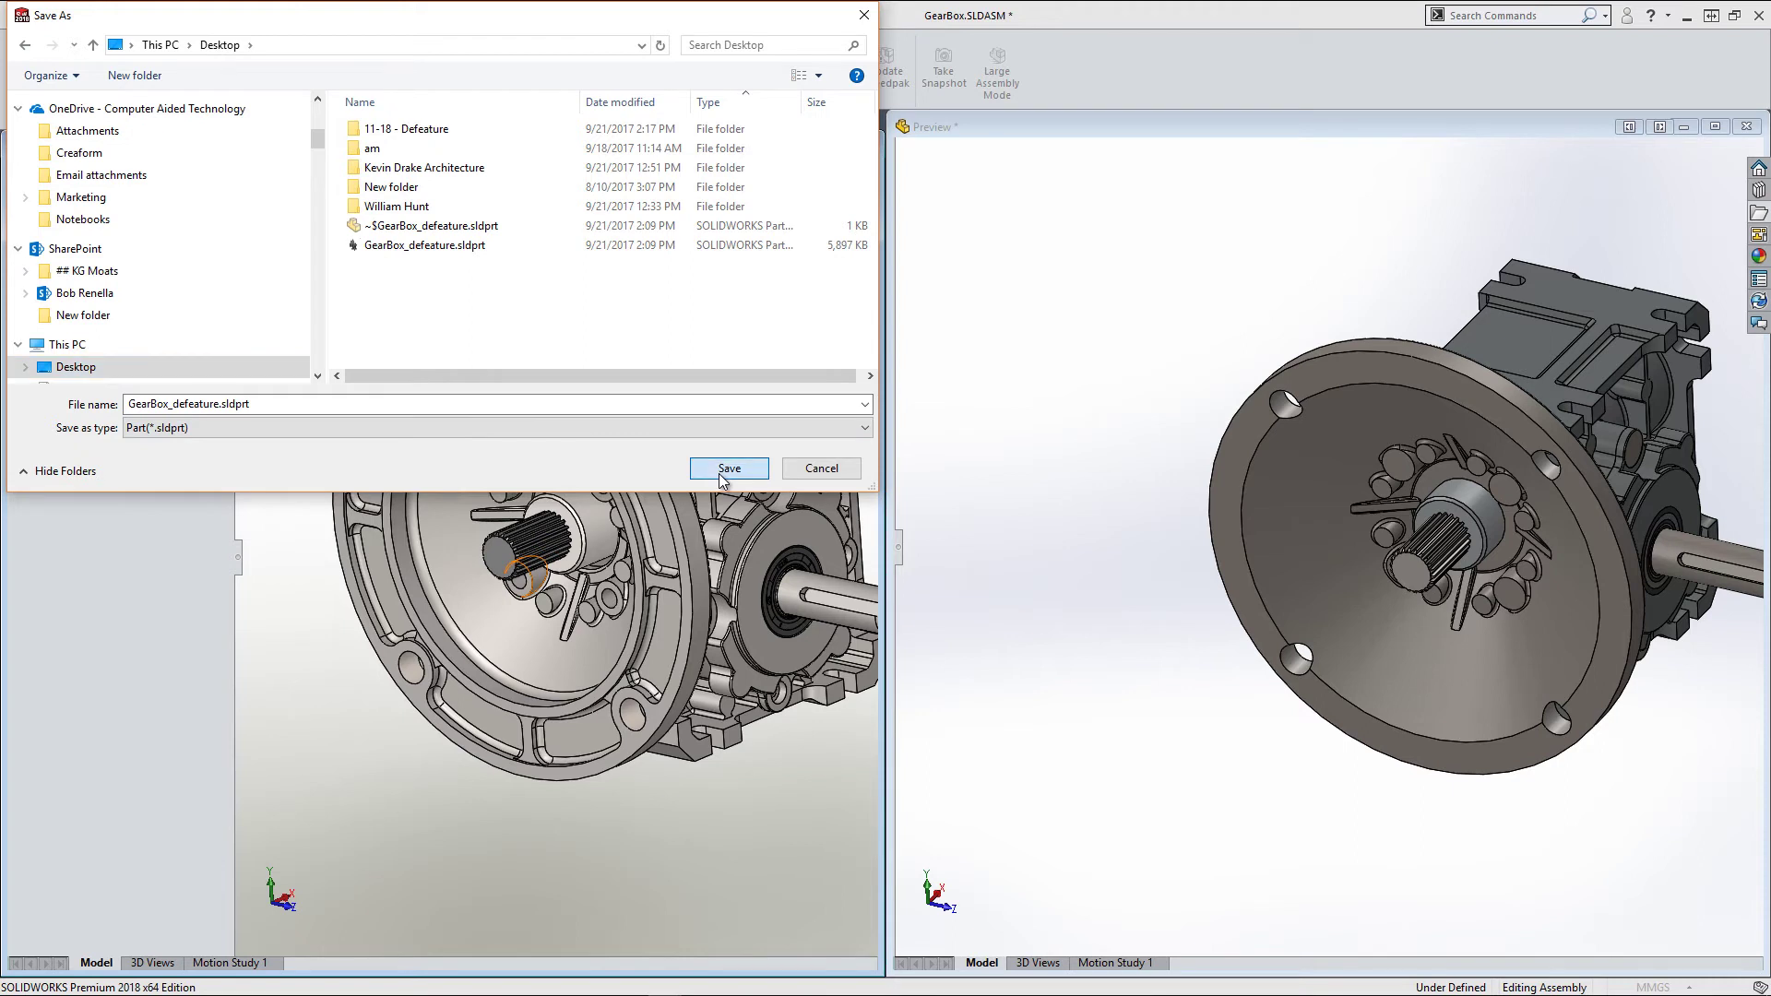
{"action": "left_click", "coordinate": [912, 513]}
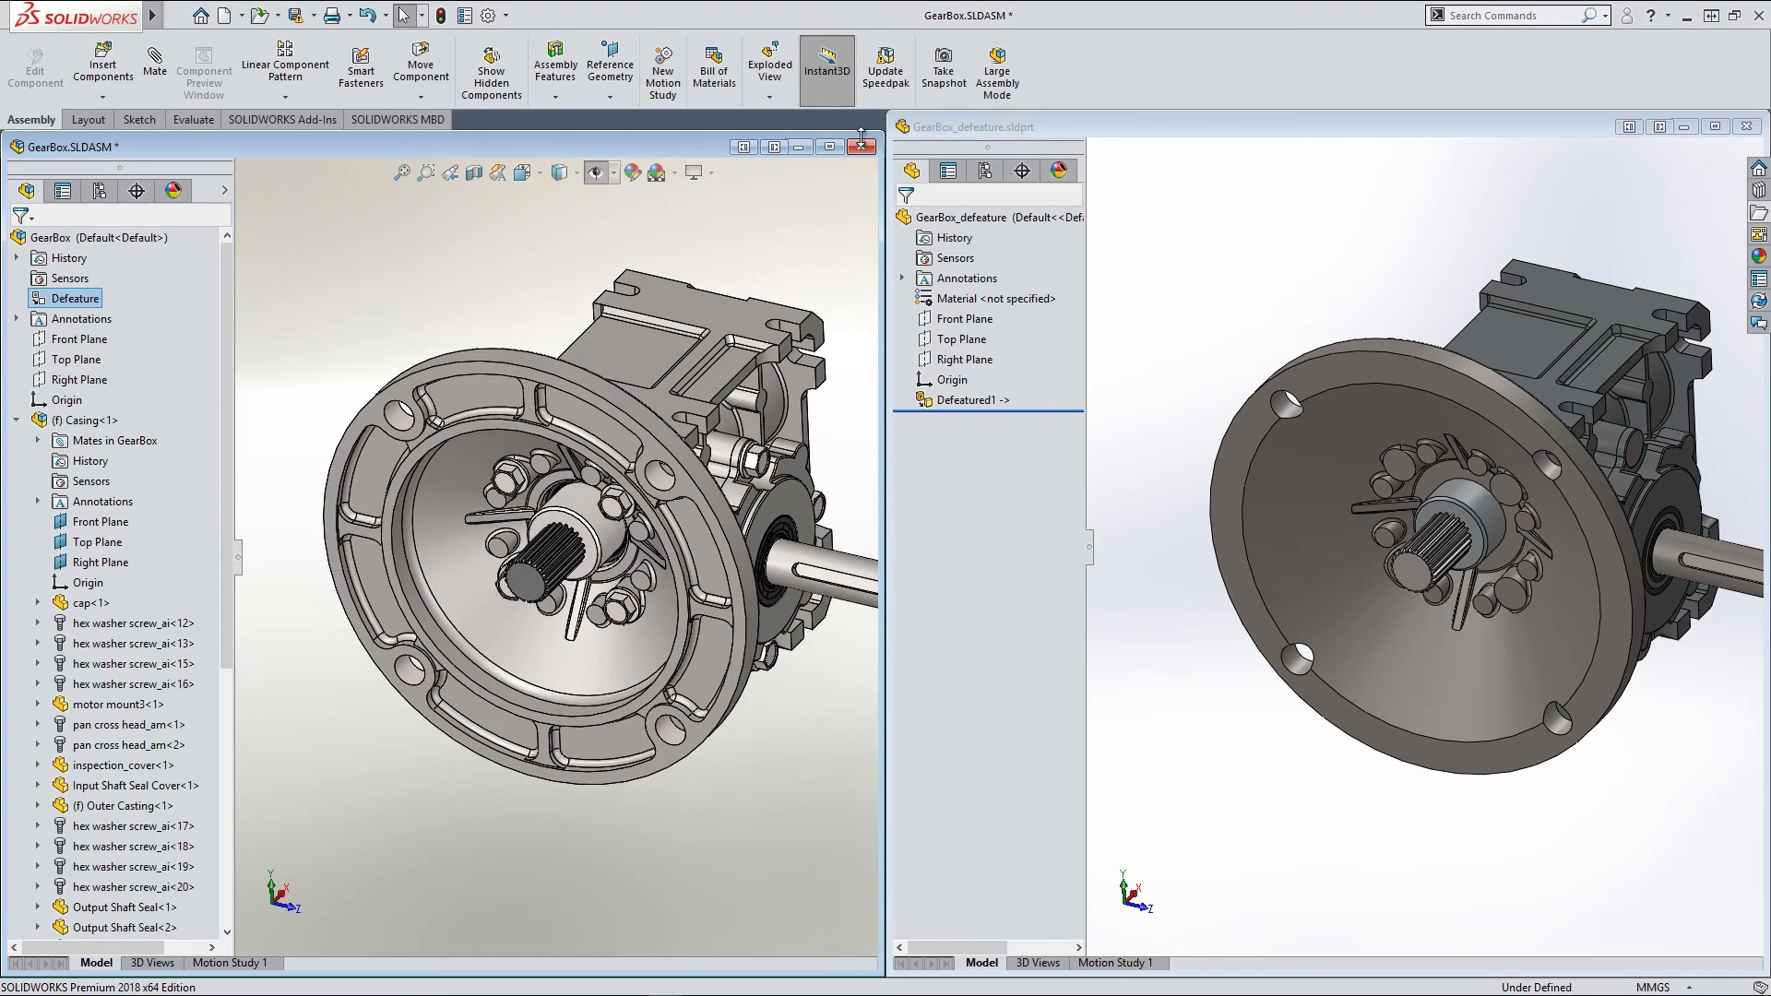
Close GearBox.SLDASM without saving, suppressing future prompts, and orbit the remaining part.
{"action": "left_click", "coordinate": [863, 148]}
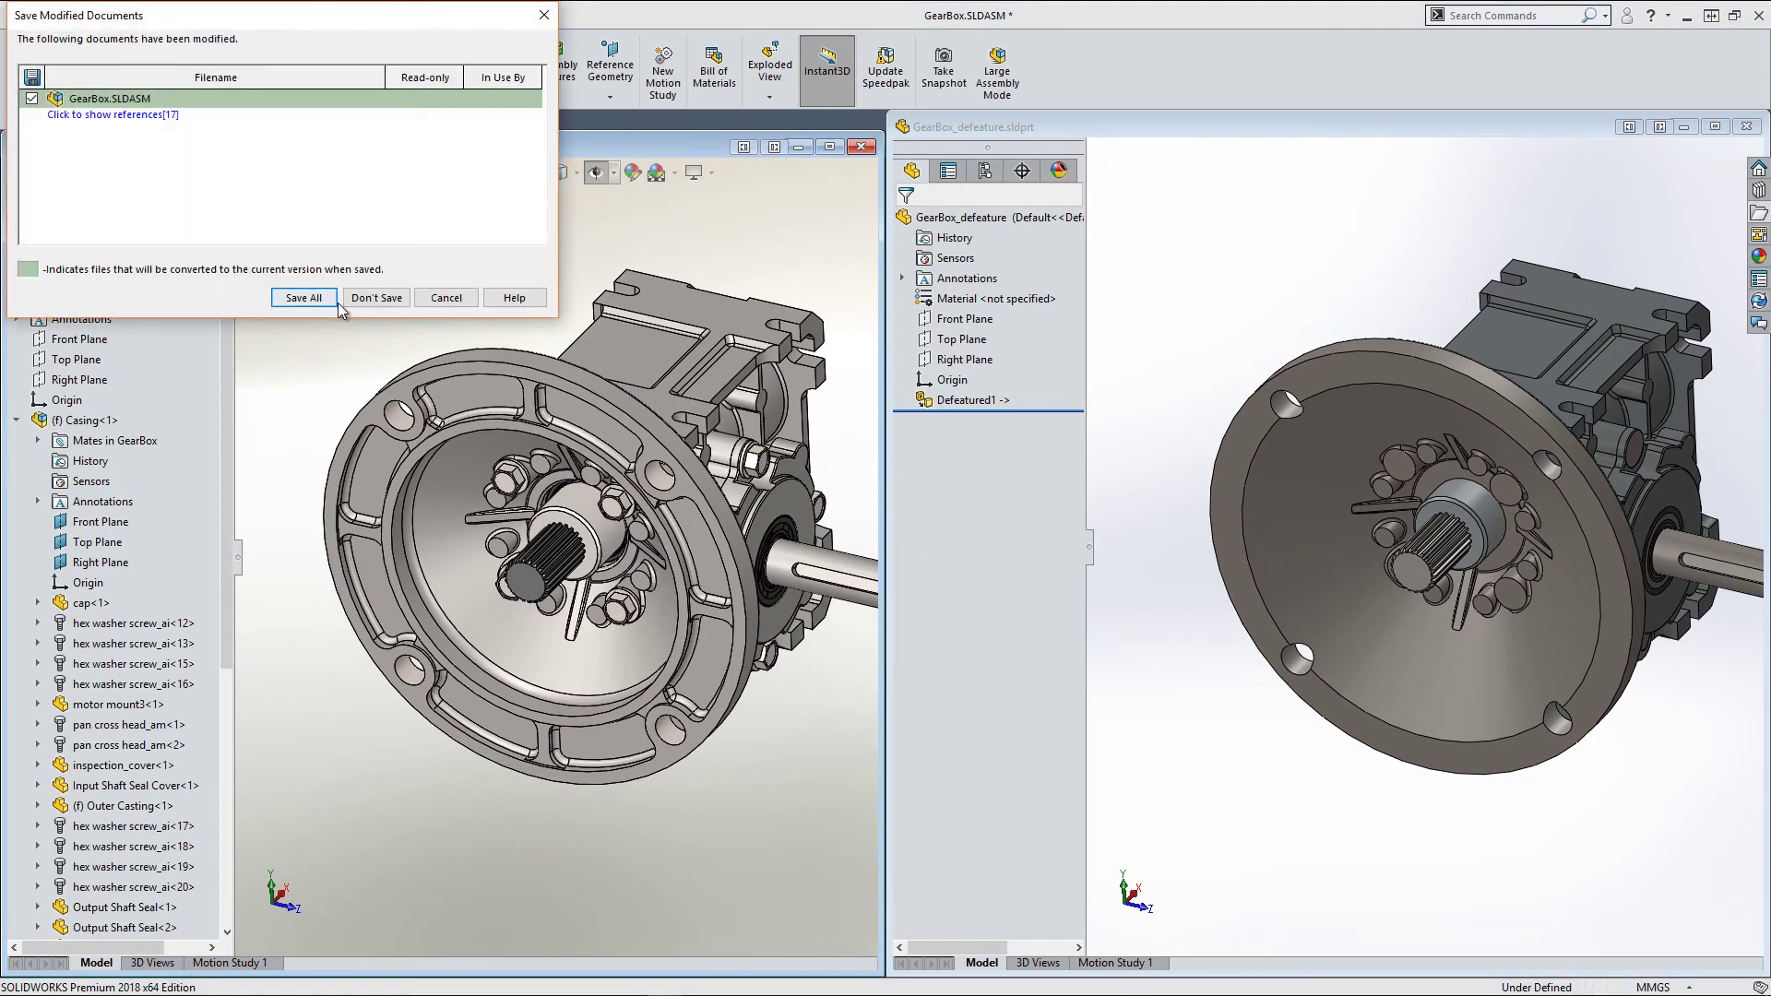
{"action": "left_click", "coordinate": [373, 305]}
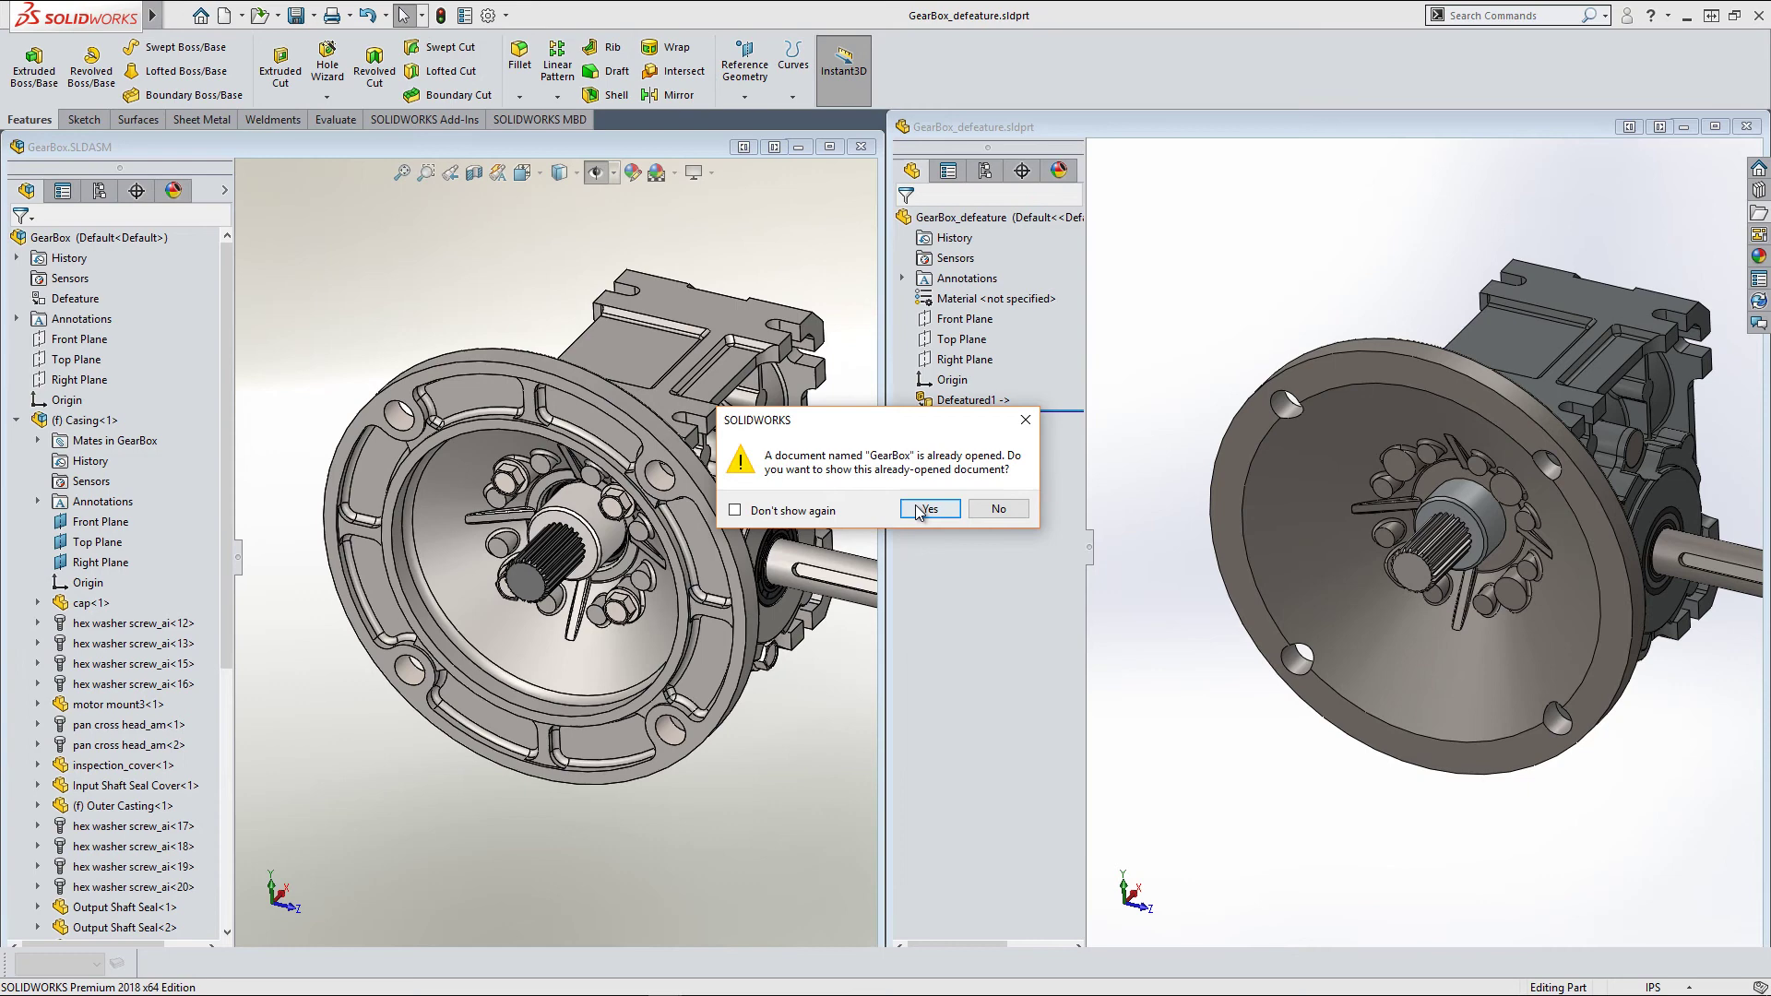
{"action": "left_click", "coordinate": [805, 510]}
{"action": "left_click", "coordinate": [928, 509]}
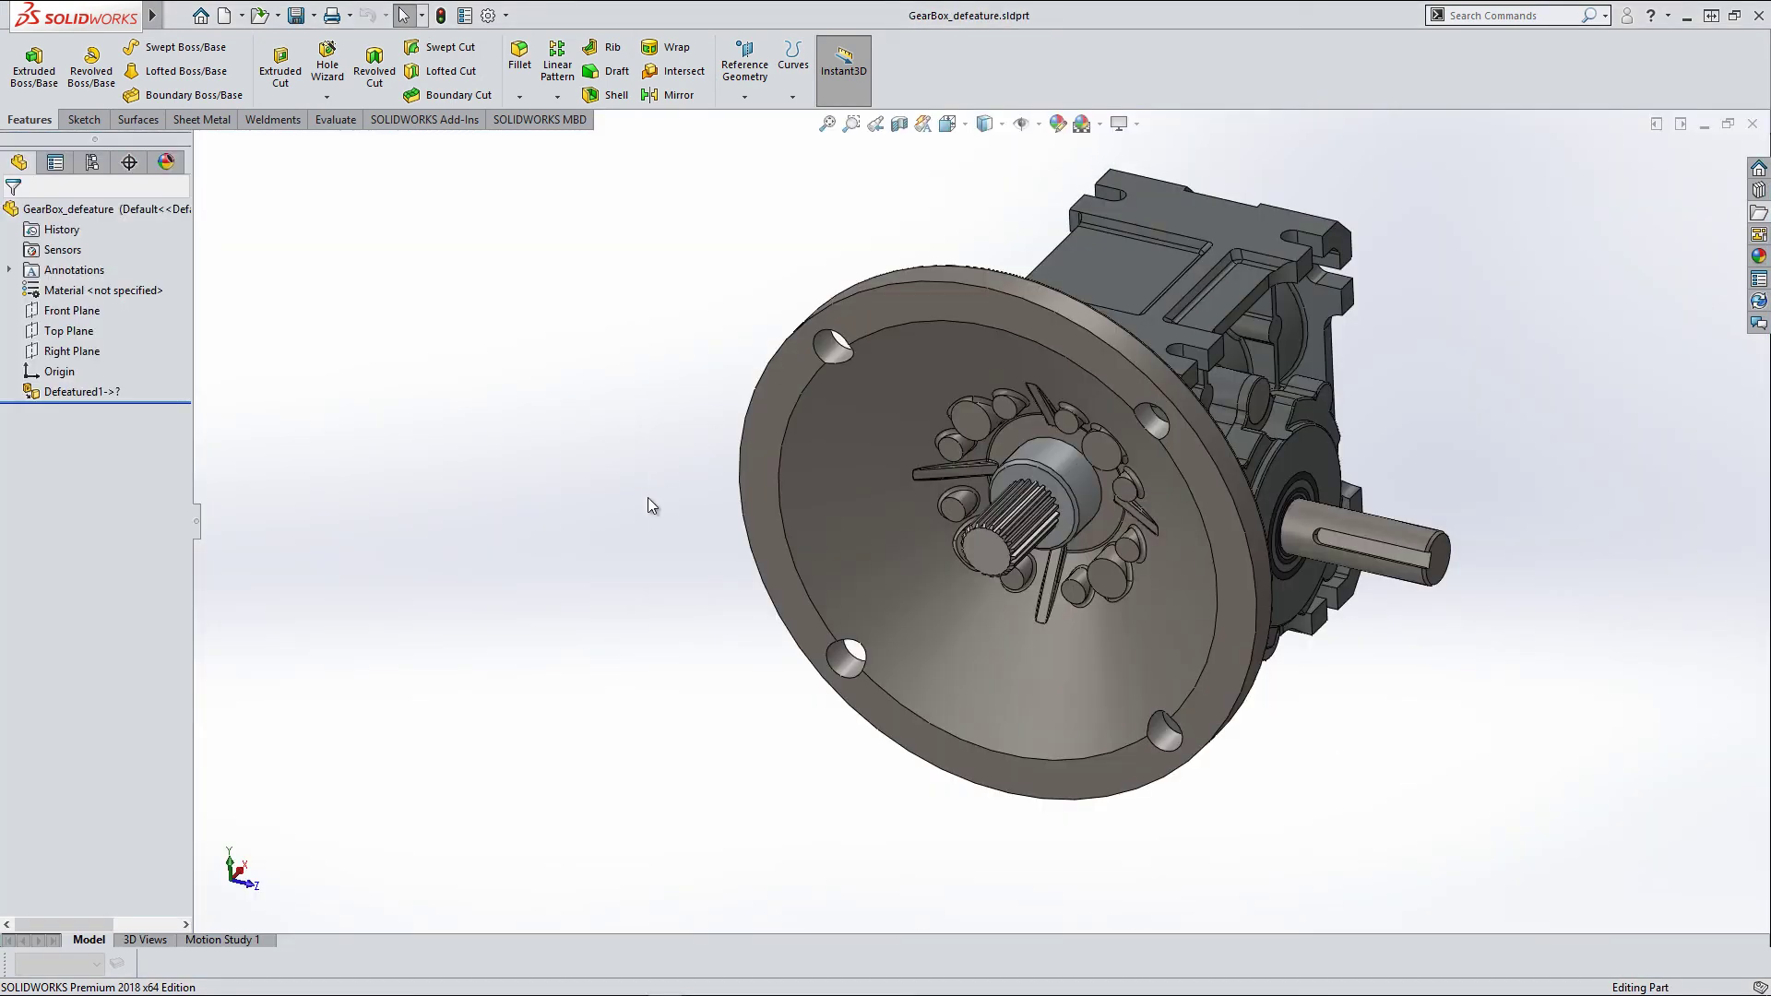
{"action": "middle_click_drag", "start_coordinate": [651, 505], "coordinate": [524, 548]}
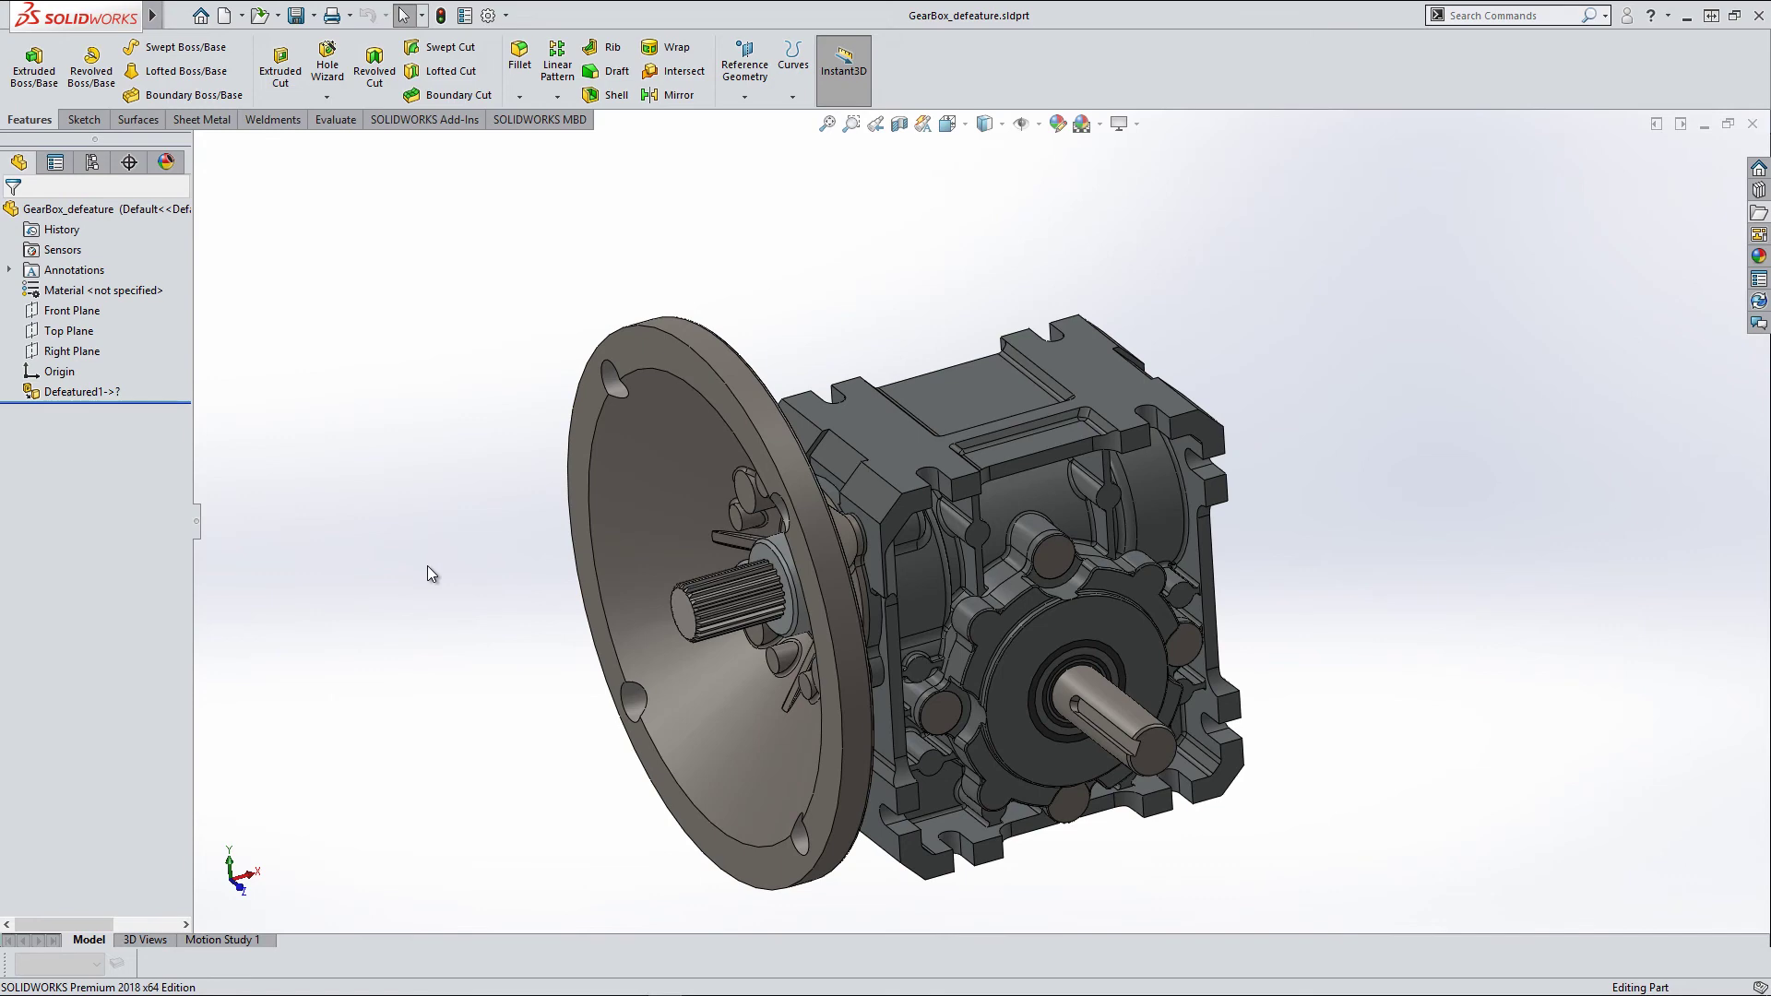
{"action": "mouse_move", "coordinate": [428, 568]}
{"action": "middle_mouse_down"}
{"action": "mouse_move", "coordinate": [455, 495]}
{"action": "mouse_move", "coordinate": [456, 566]}
{"action": "middle_mouse_up"}
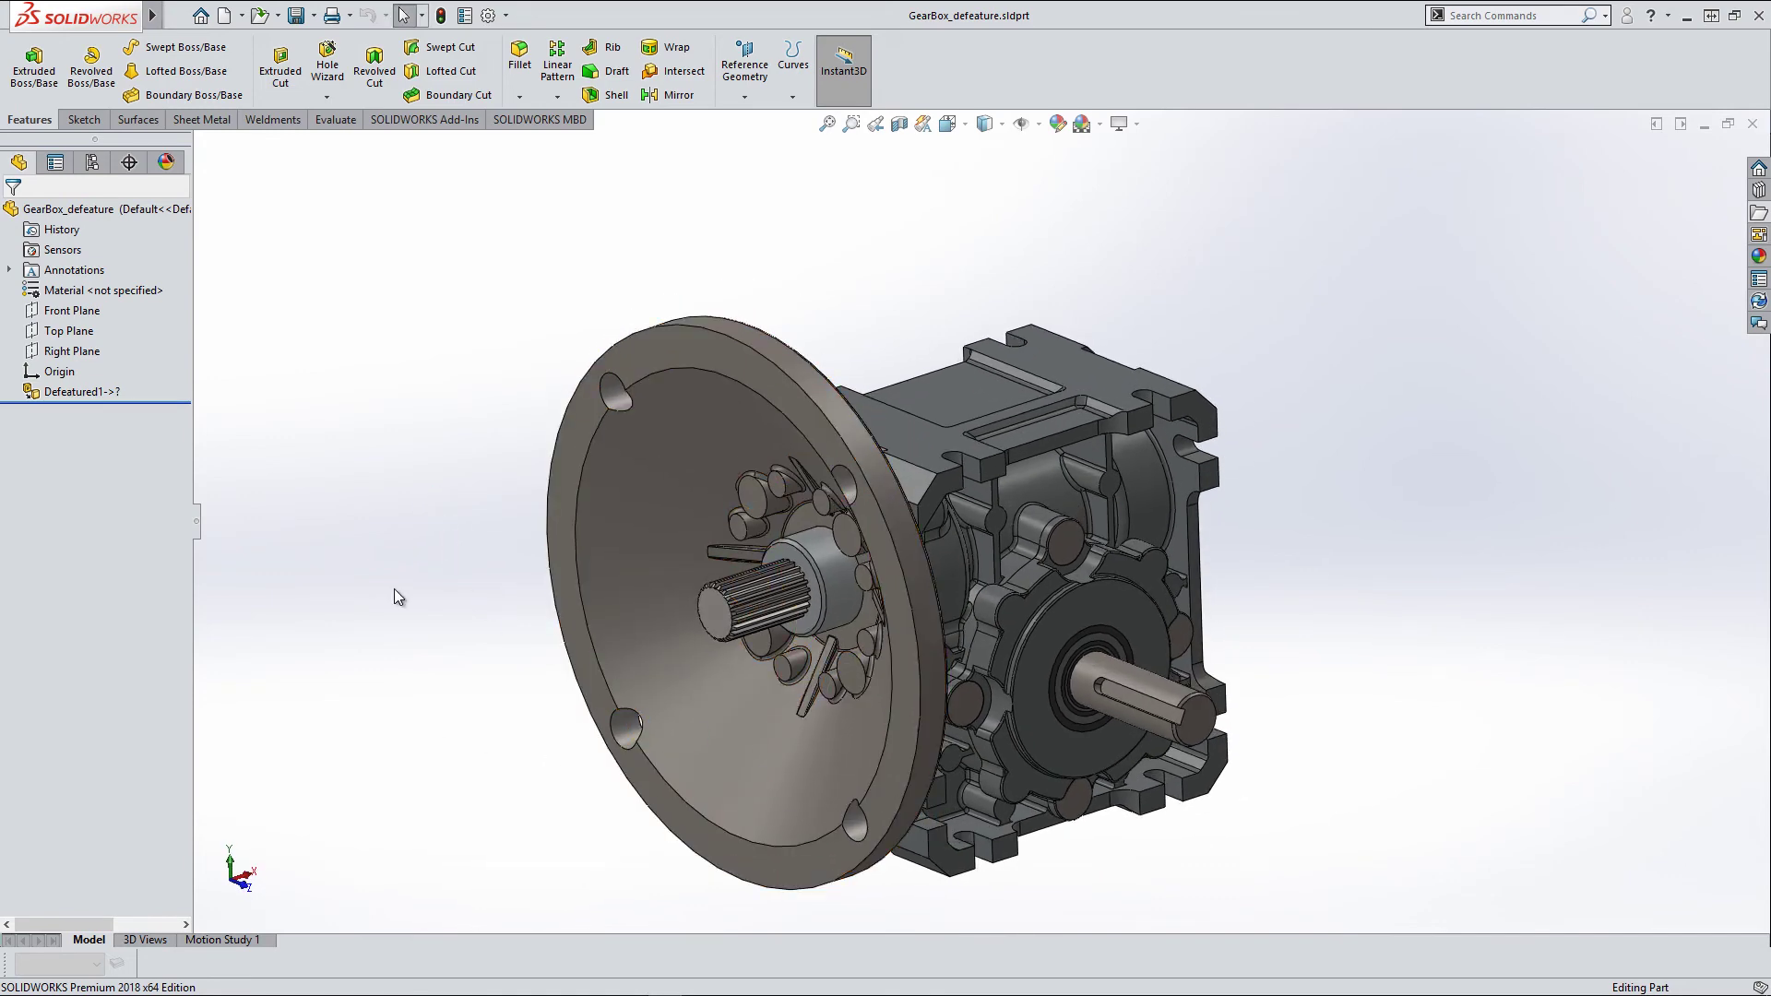
Offset a Front Plane section cut 0.16in to confirm the solid interior, then close it.
{"action": "left_click", "coordinate": [875, 124]}
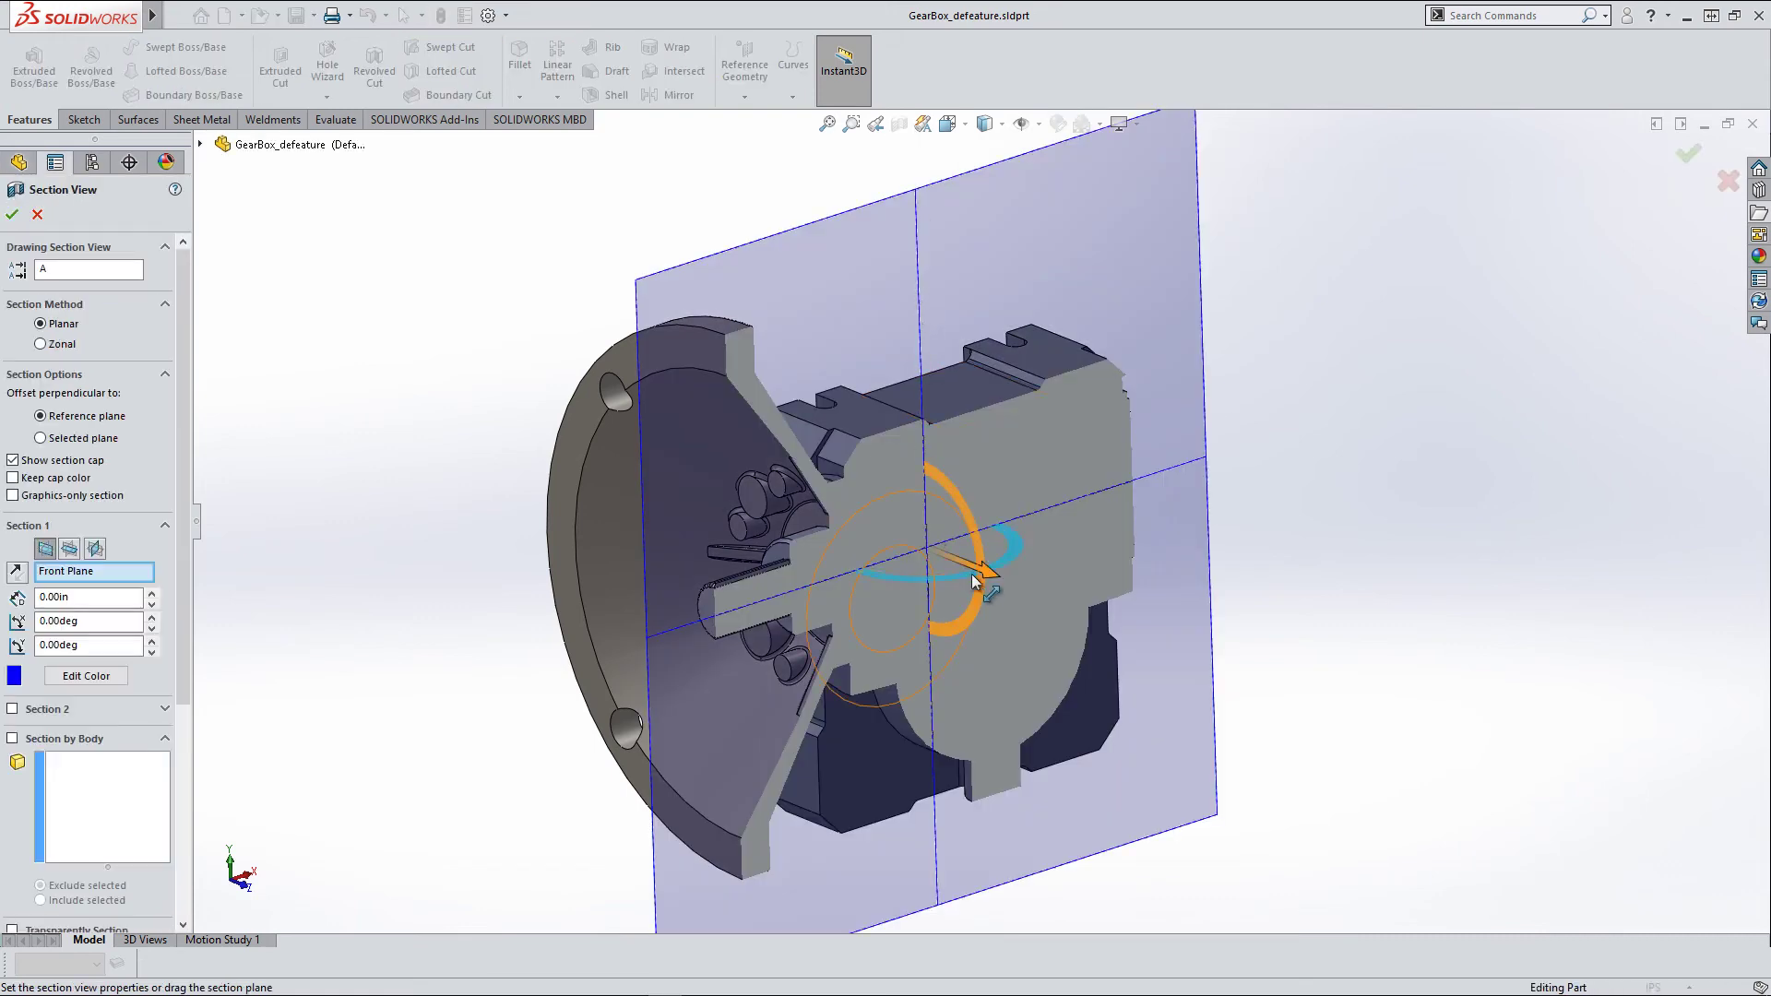
{"action": "left_click_drag", "start_coordinate": [989, 572], "coordinate": [1080, 607]}
{"action": "left_click", "coordinate": [37, 215]}
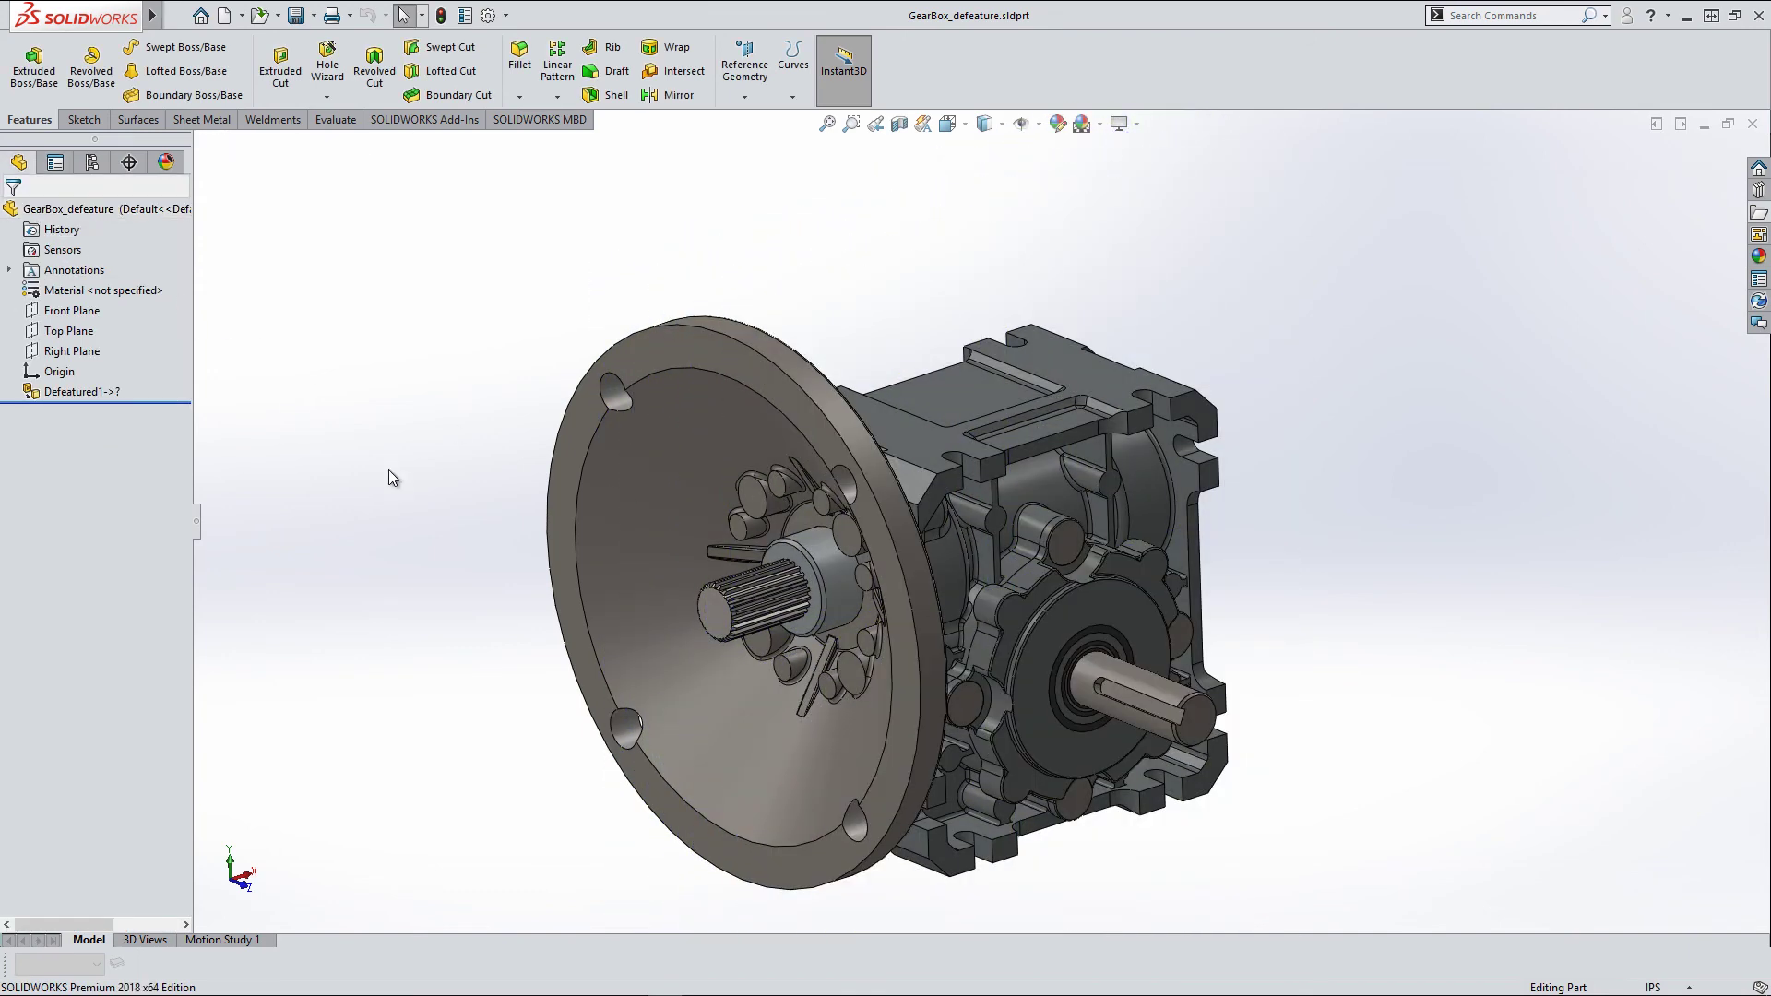